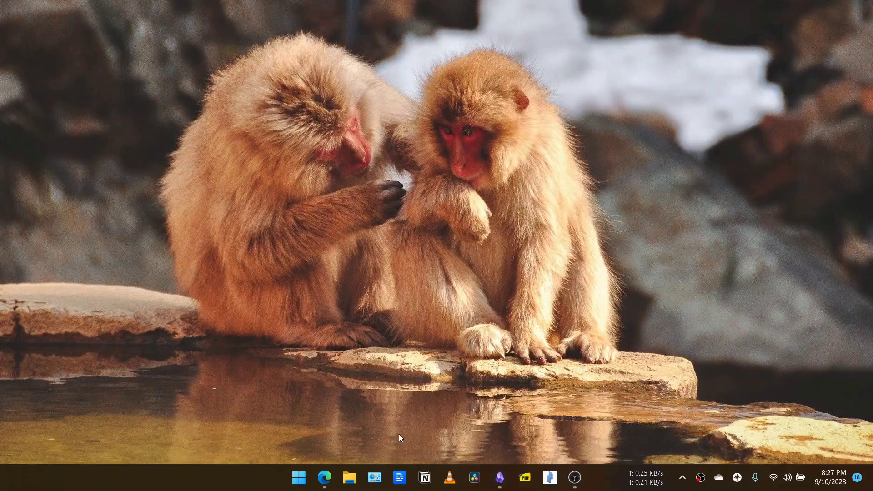
# - Launch Microsoft Edge from the taskbar, opening the espanso.org homepage
pyautogui.click(326, 486)
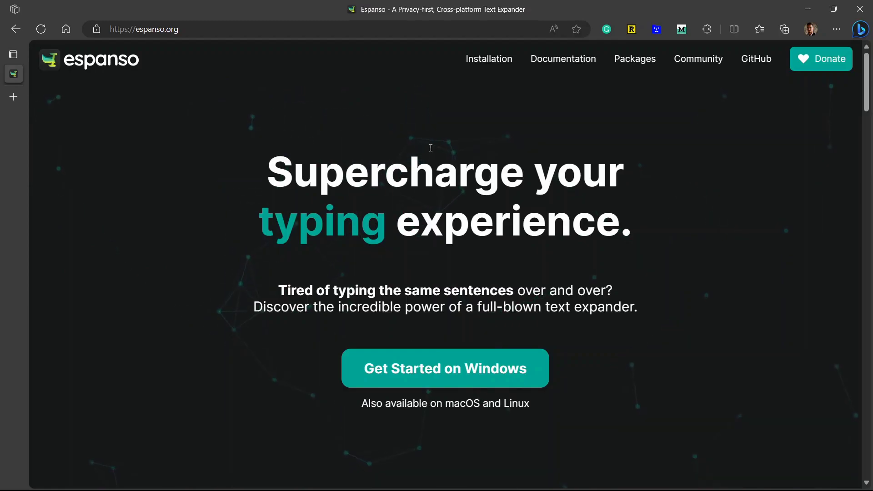
pyautogui.scroll(-1, 431, 148)
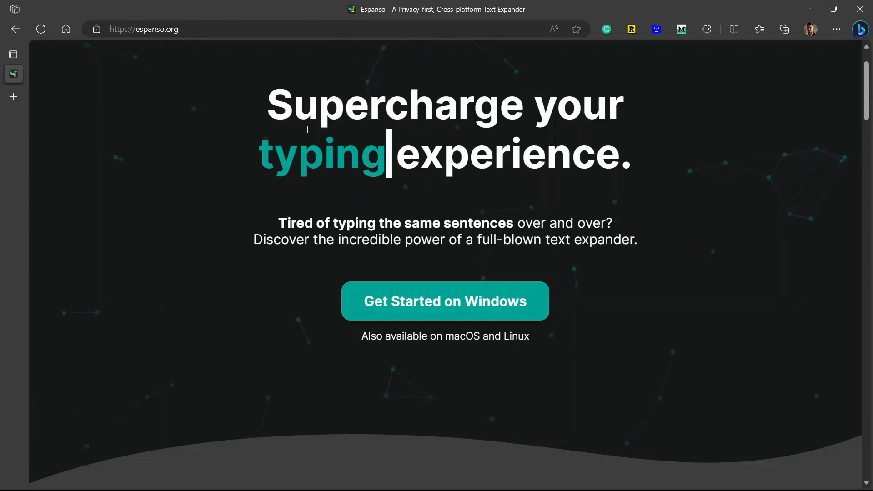
pyautogui.scroll(-2, 307, 129)
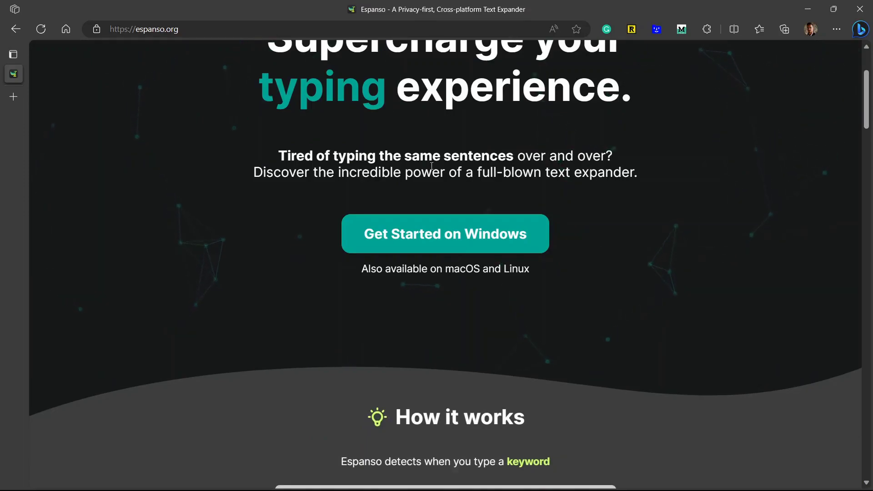
pyautogui.scroll(-1, 432, 167)
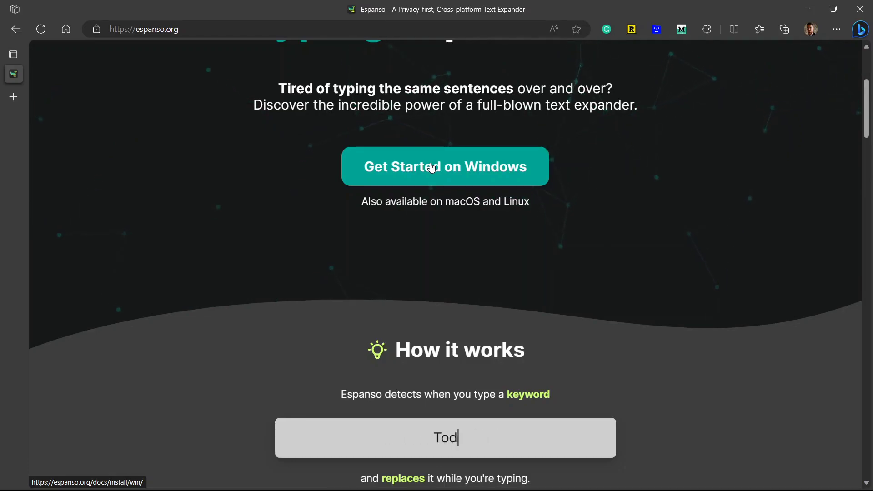
pyautogui.scroll(-1, 431, 168)
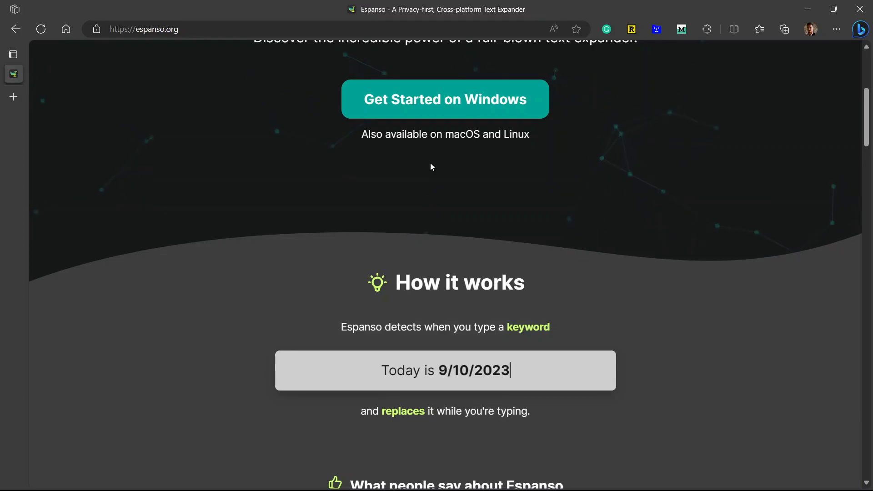
pyautogui.scroll(-5, 430, 163)
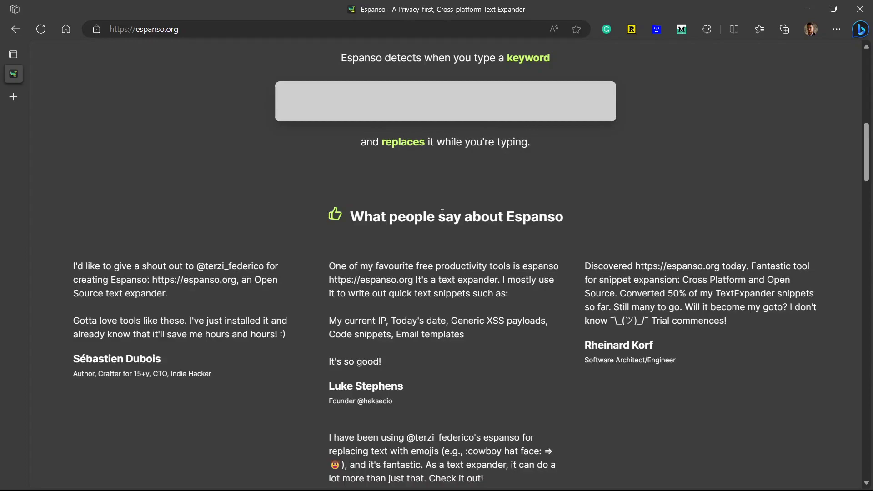
pyautogui.scroll(8, 442, 212)
pyautogui.scroll(3, 442, 213)
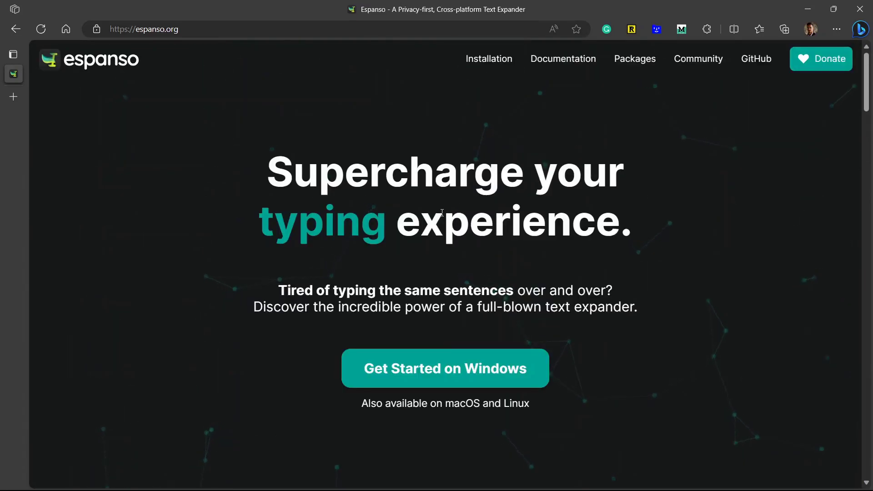
# - Go to the Install on Windows guide and start downloading the x64 Espanso installer
pyautogui.click(168, 35)
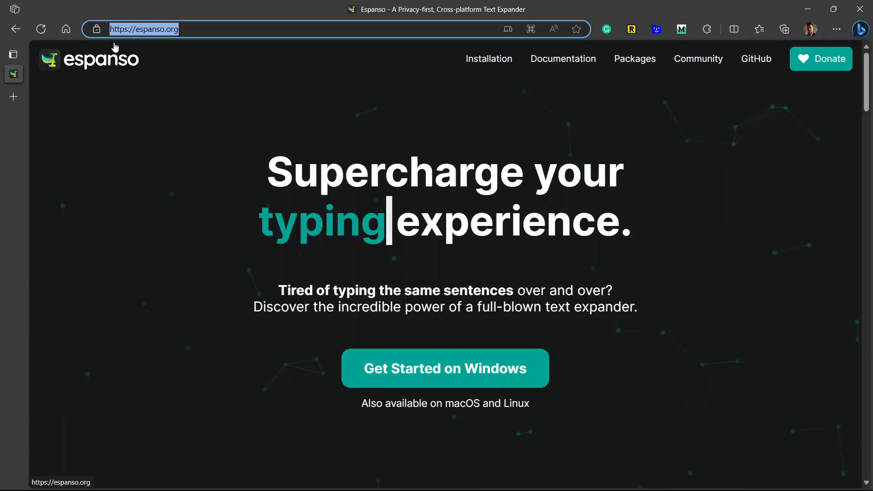
pyautogui.click(352, 221)
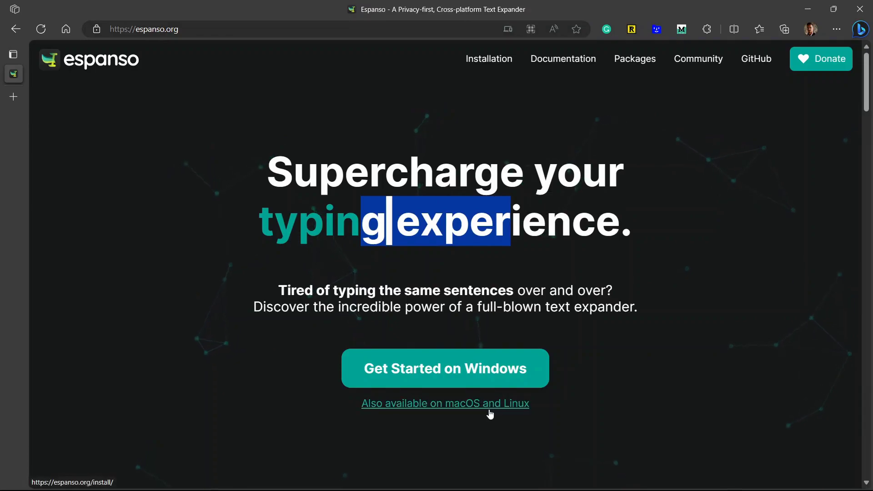
pyautogui.click(426, 375)
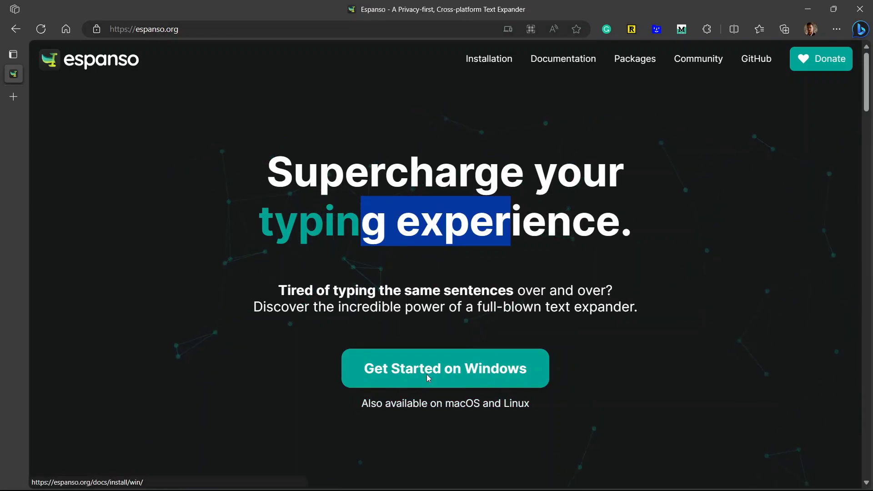
pyautogui.click(317, 294)
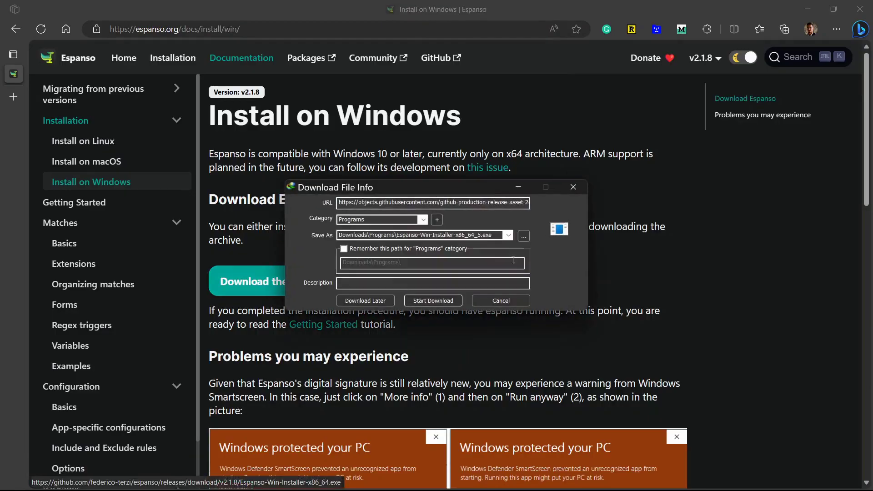
# - Save and run the Espanso 2.1.8 installer, accept the license, install into the existing folder, and launch it
pyautogui.click(549, 280)
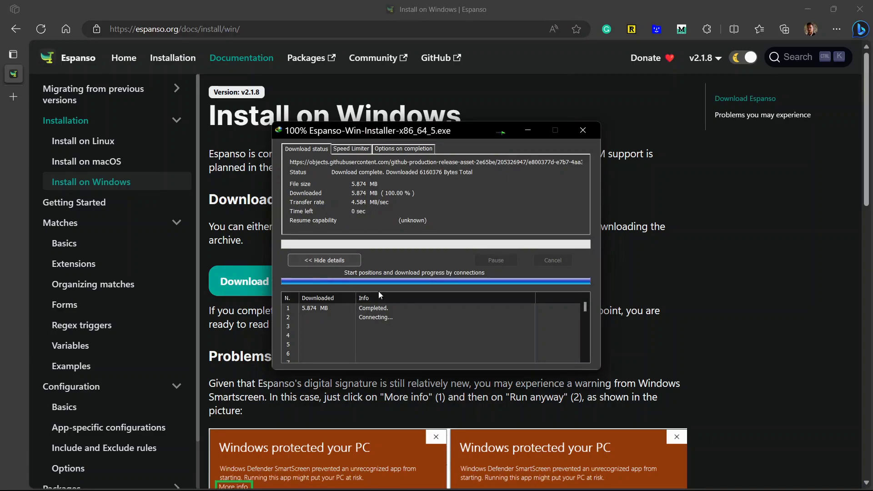
pyautogui.click(349, 285)
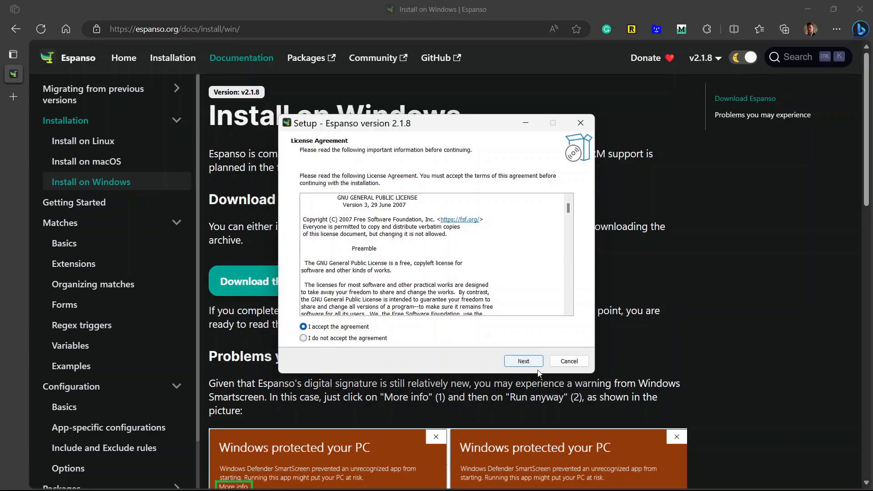
pyautogui.click(524, 361)
pyautogui.click(518, 361)
pyautogui.click(475, 307)
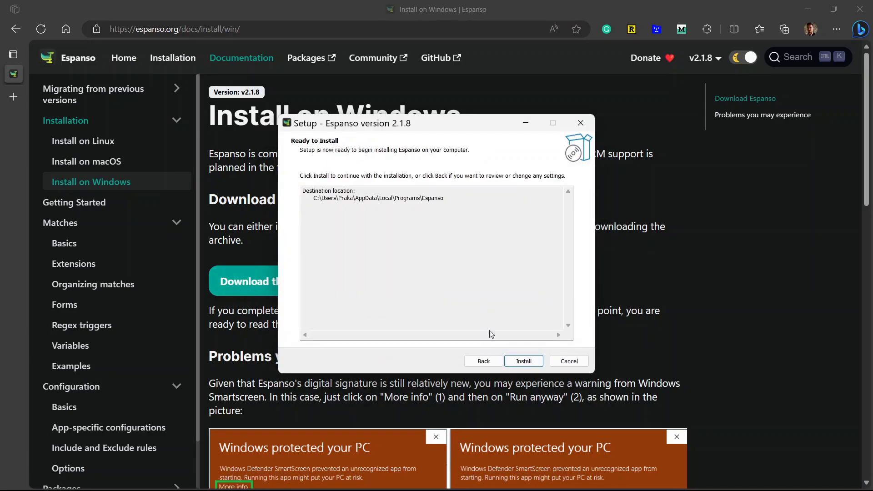
pyautogui.click(523, 362)
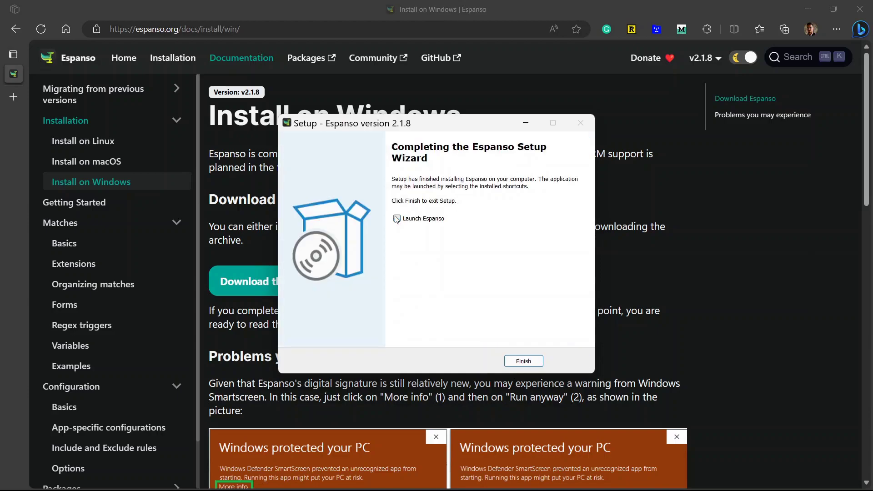
pyautogui.click(532, 364)
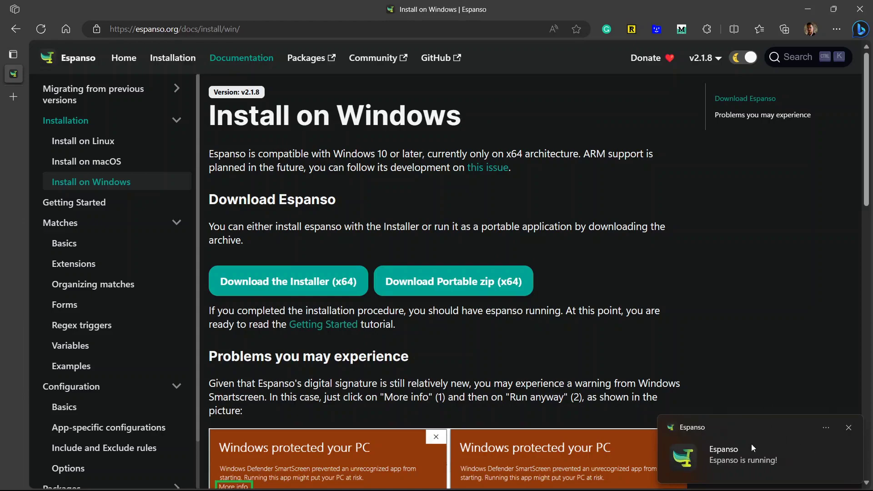
# - Test that :espanso expands to 'Hi there!' in the welcome window, then close it
pyautogui.hotkey('alt', 'space')
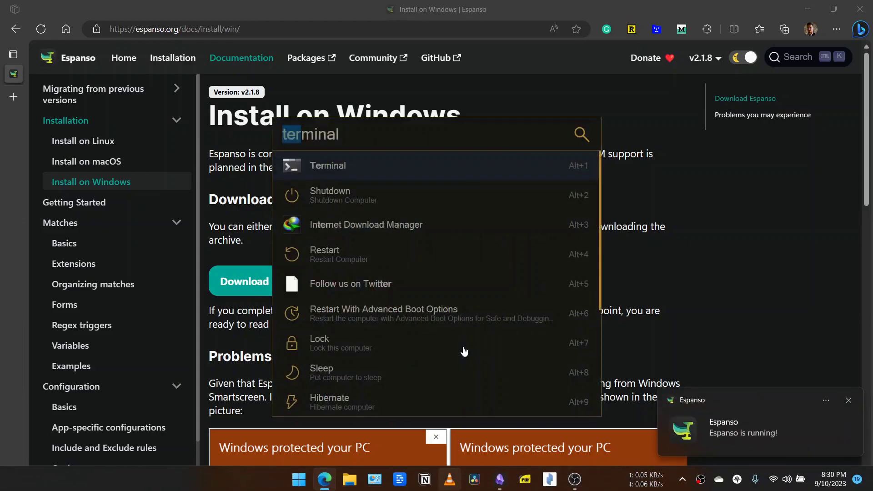
pyautogui.write('ere!')
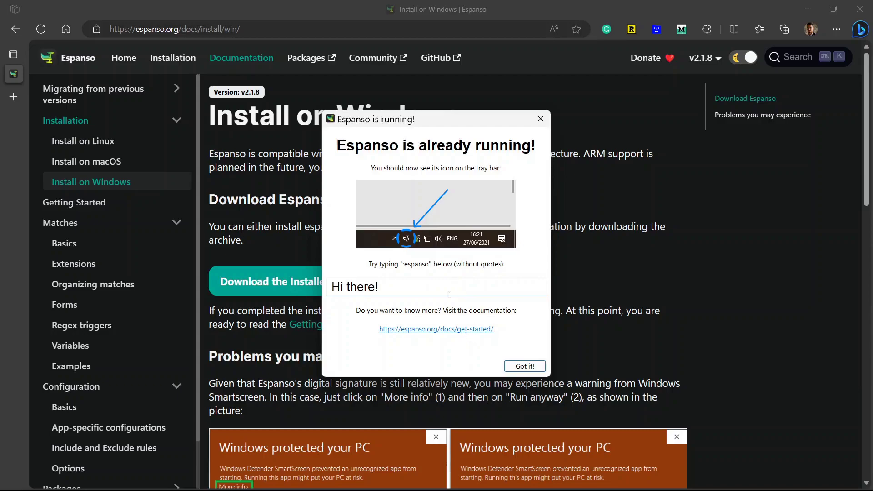
pyautogui.click(333, 286)
pyautogui.click(546, 118)
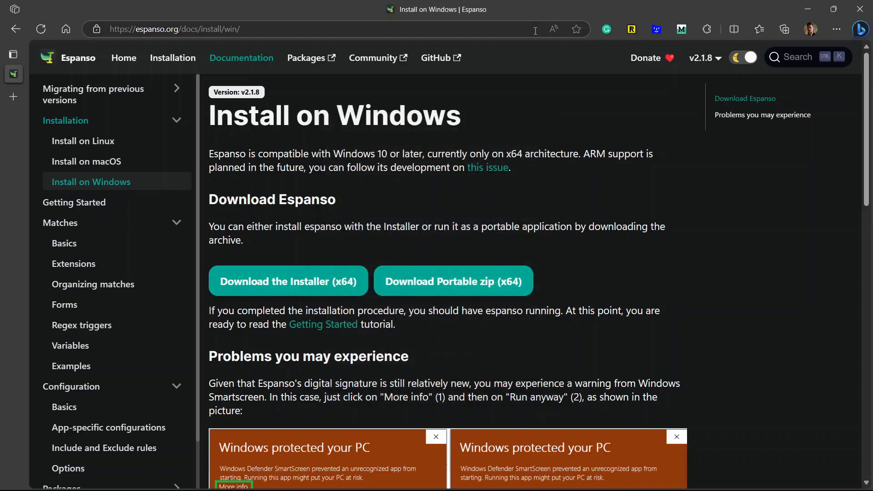
# - Relaunch Espanso from the Start menu's recently added apps and close its welcome window
pyautogui.click(295, 480)
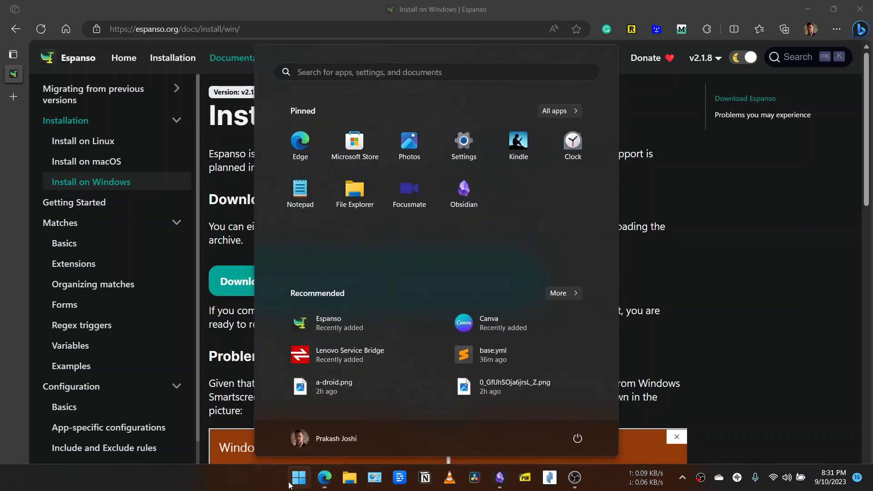
pyautogui.click(342, 325)
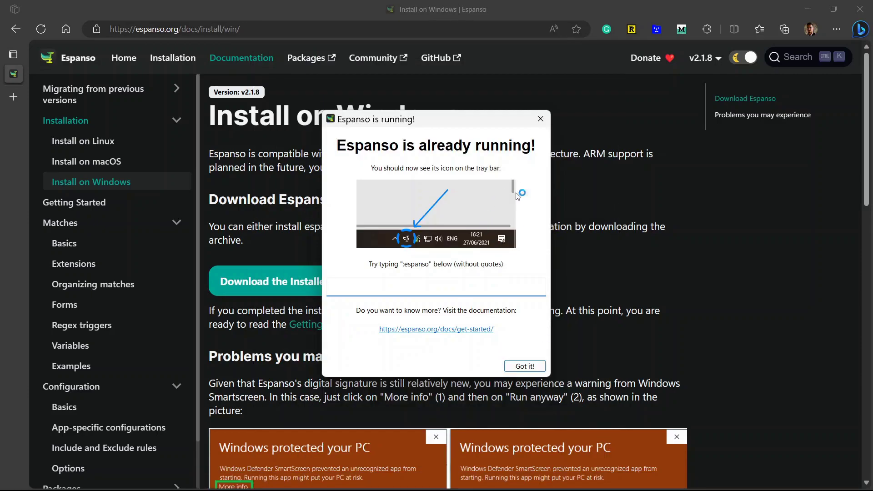
pyautogui.click(540, 120)
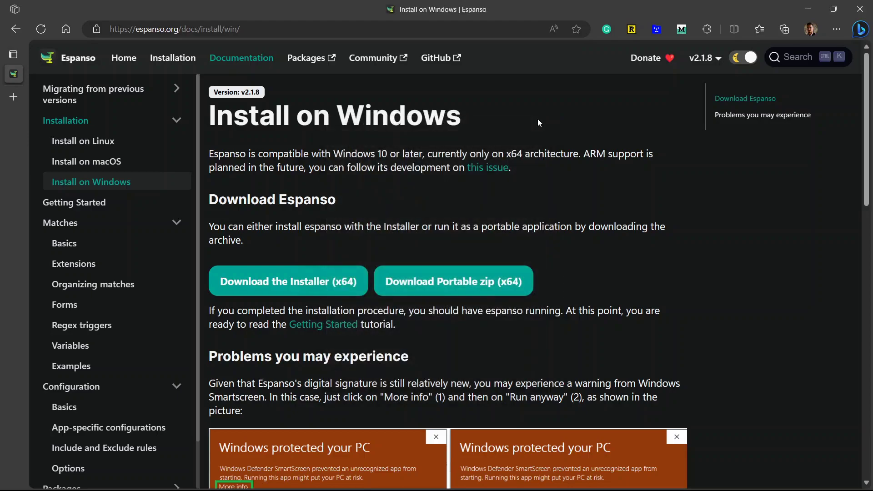
# - Minimize Edge and refresh the desktop
pyautogui.click(809, 10)
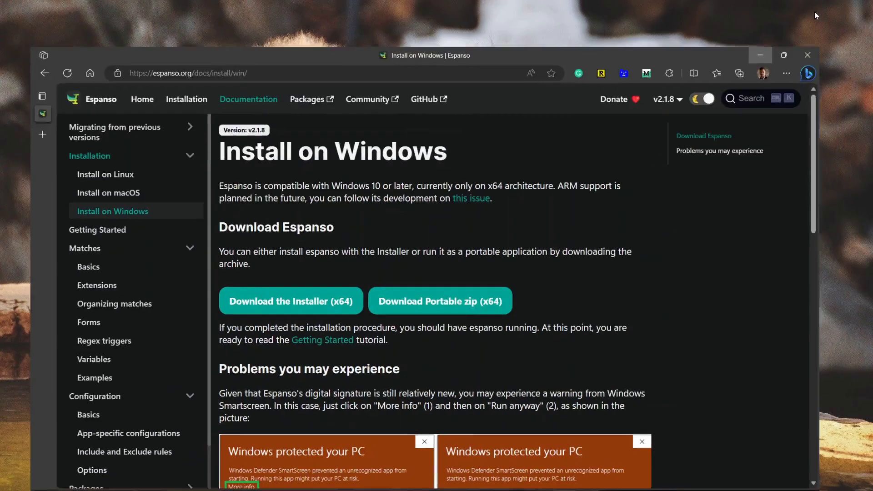
pyautogui.rightClick(421, 118)
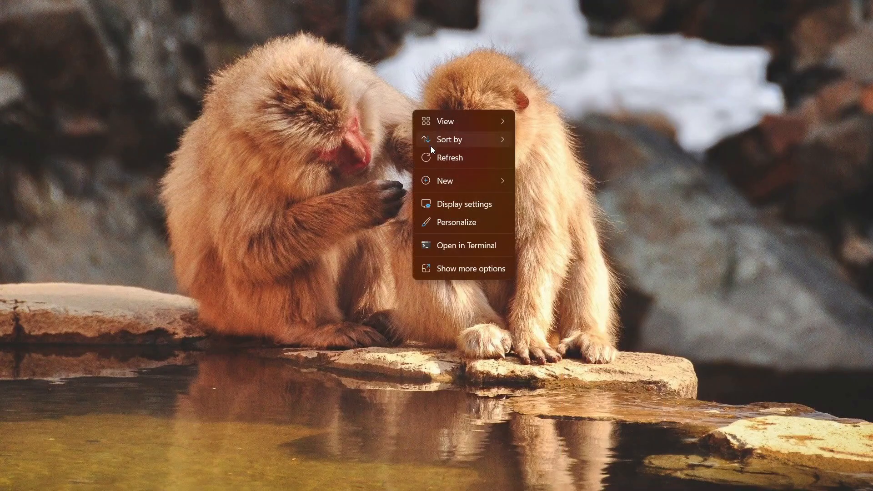
pyautogui.click(432, 154)
pyautogui.rightClick(408, 88)
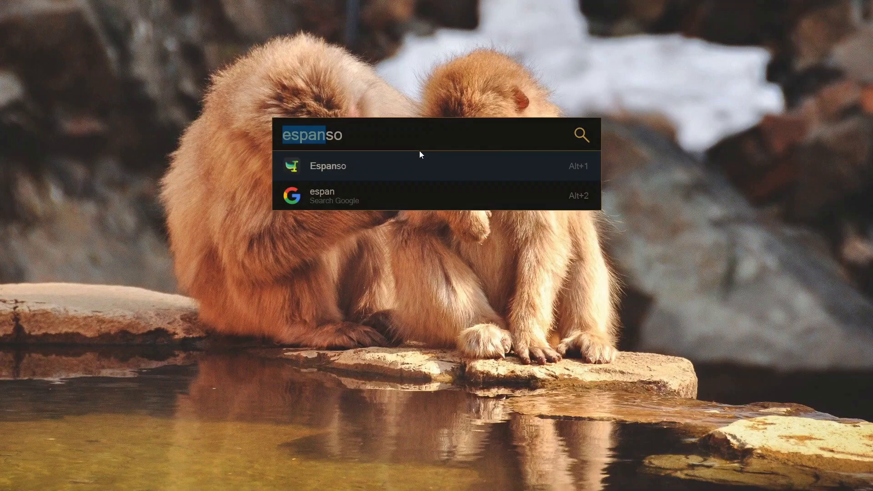
# - In a terminal, run espanso path and copy the reported Config folder path
pyautogui.write('terminal')
pyautogui.press('Return')
pyautogui.write('espanso path')
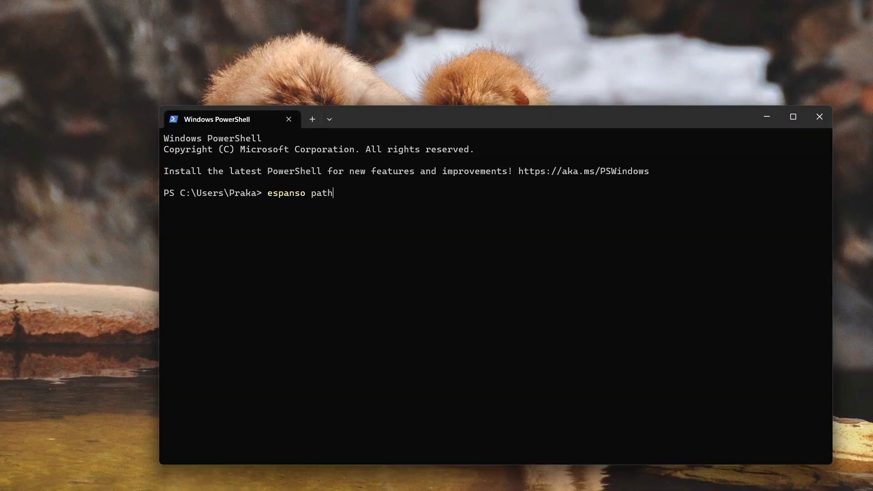
pyautogui.press('Return')
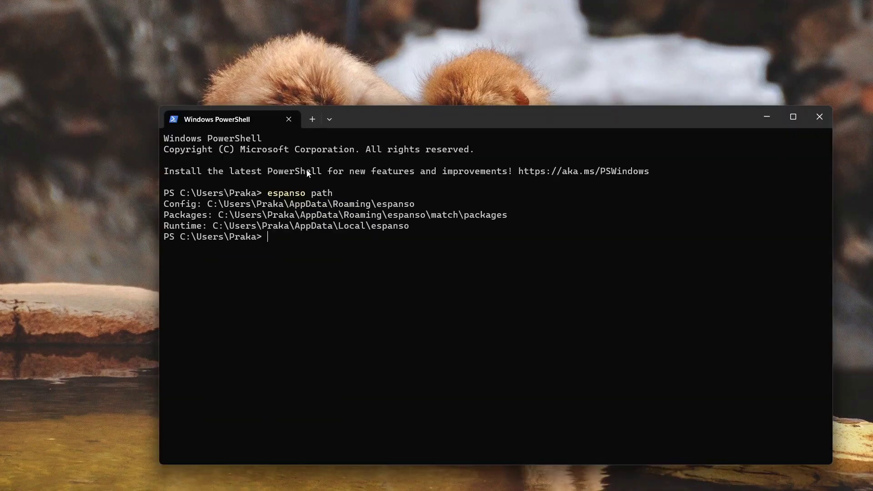
pyautogui.moveTo(167, 206); pyautogui.dragTo(415, 209)
pyautogui.hotkey('ctrl', 'c')
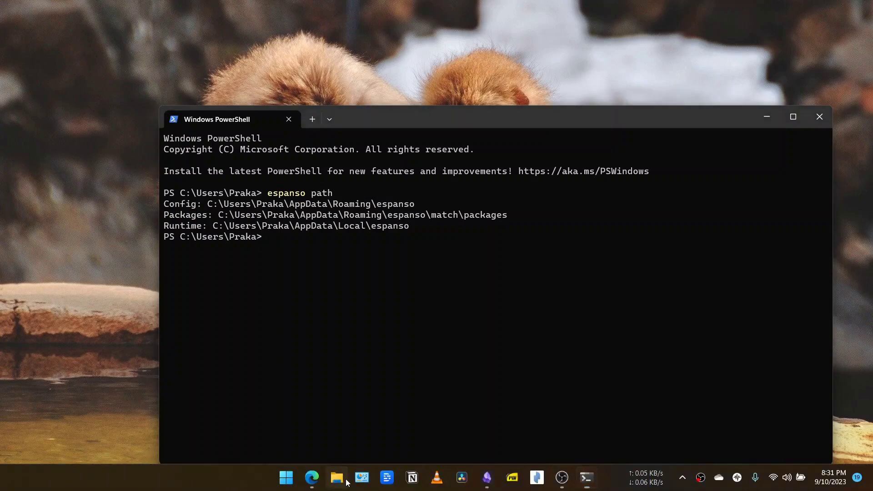
# - Open the espanso folder in File Explorer from the pasted Config path, minus the 'Config:' label
pyautogui.press('super+e')
pyautogui.click(323, 105)
pyautogui.hotkey('ctrl', 'v')
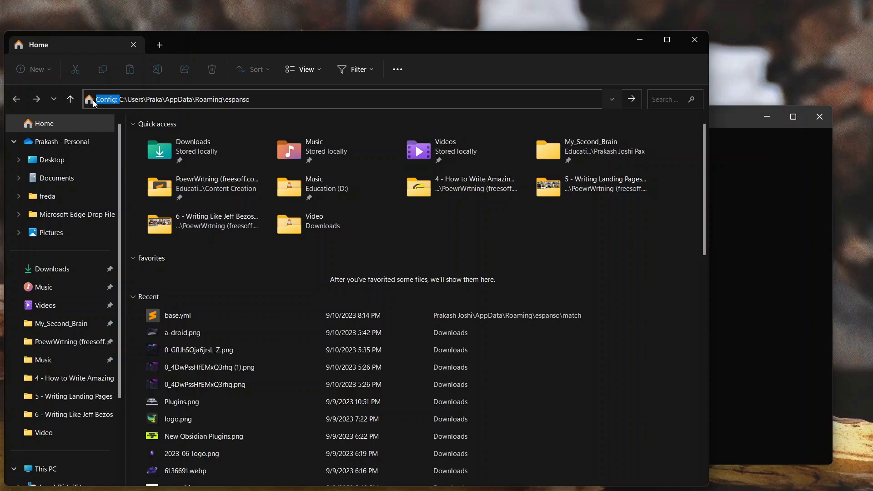
pyautogui.press('BackSpace')
pyautogui.press('Return')
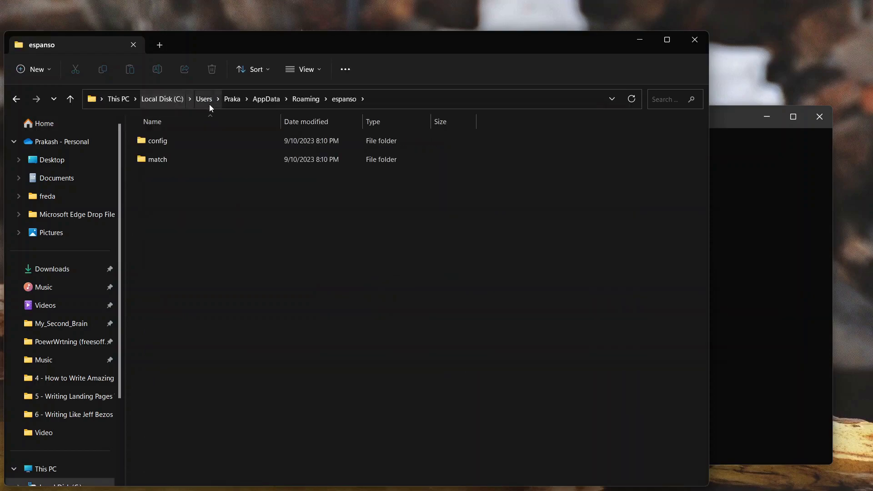
# - Open the config folder to find default.yml, then return to the espanso folder
pyautogui.moveTo(203, 260)
pyautogui.mouseDown()
pyautogui.moveTo(216, 104)
pyautogui.moveTo(235, 196)
pyautogui.moveTo(327, 111)
pyautogui.moveTo(314, 132)
pyautogui.mouseUp()
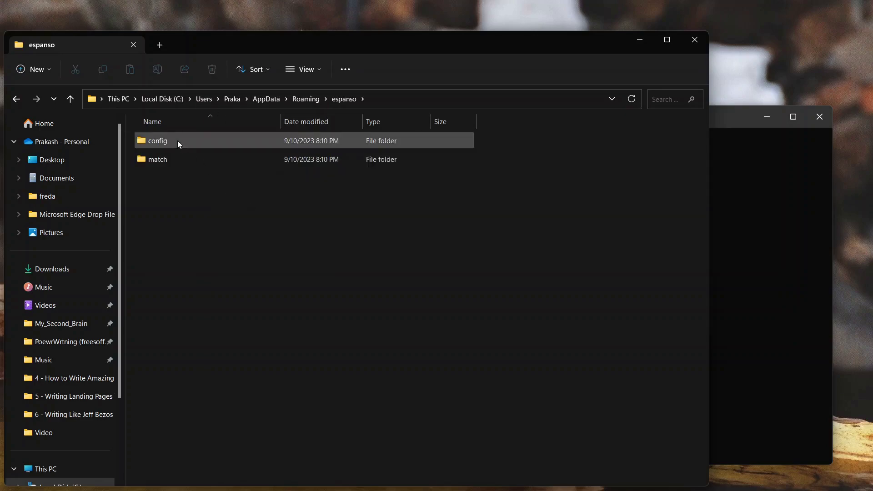
pyautogui.click(190, 164)
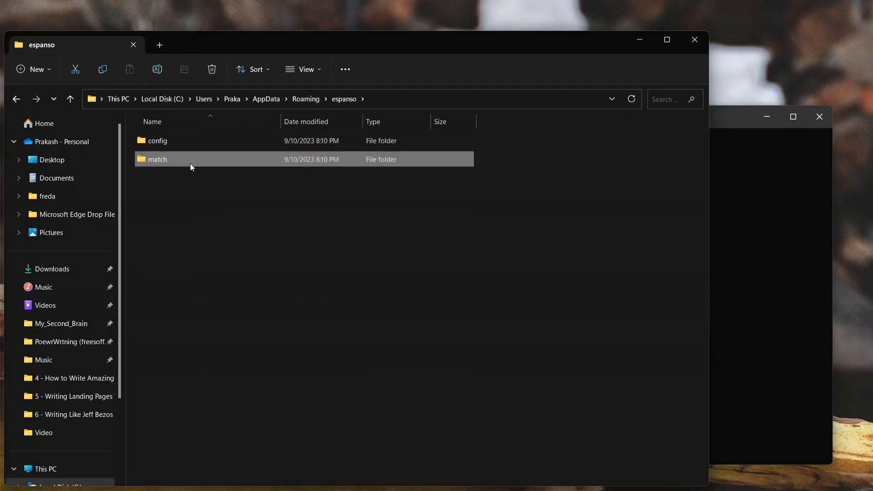
pyautogui.doubleClick(227, 143)
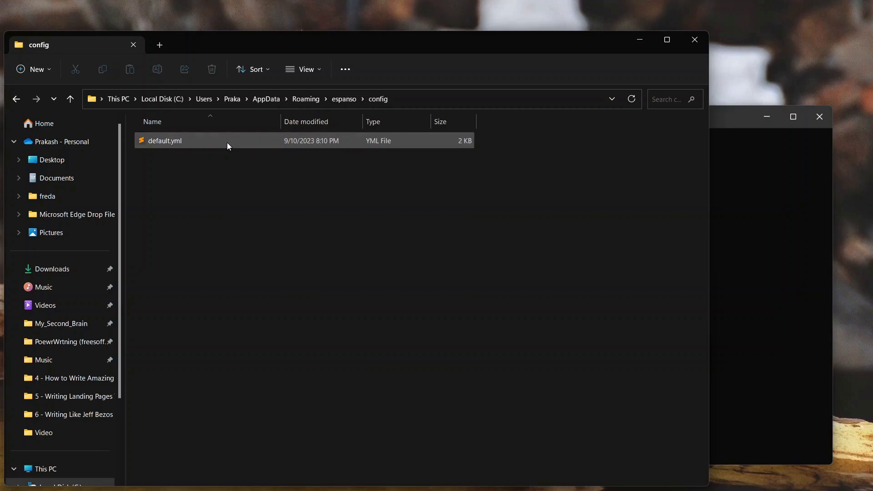
pyautogui.click(182, 139)
pyautogui.click(17, 99)
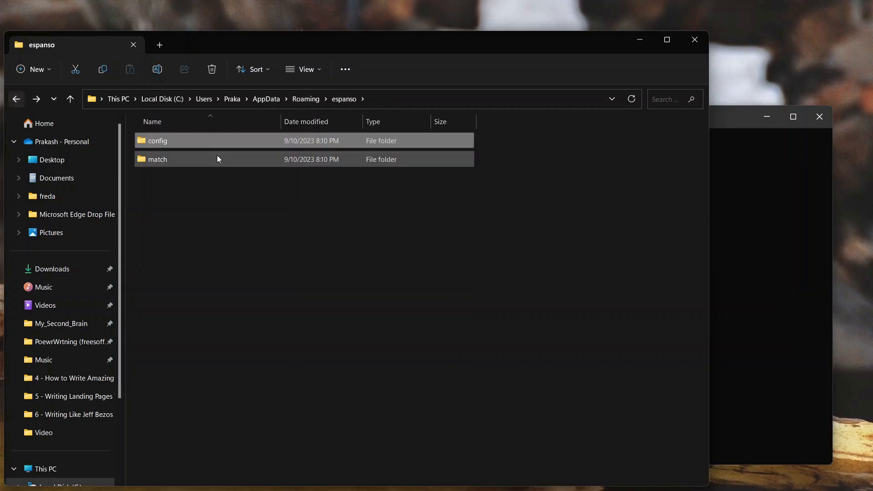
# - Inspect base.yml in the match folder, then go back and reopen the config folder
pyautogui.doubleClick(212, 162)
pyautogui.click(182, 160)
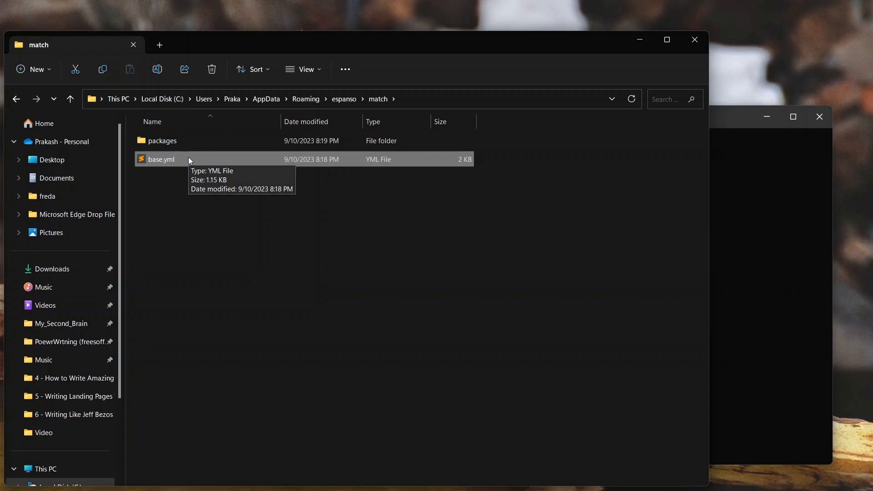
pyautogui.rightClick(189, 160)
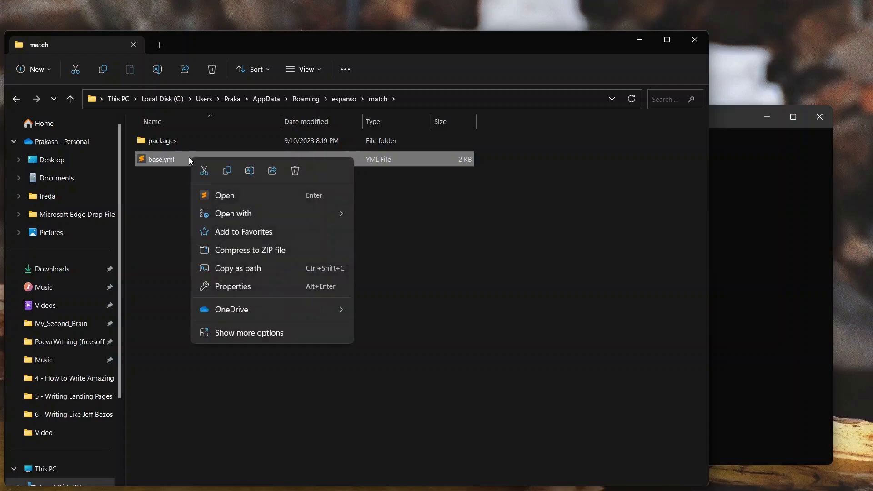
pyautogui.click(166, 187)
pyautogui.click(16, 99)
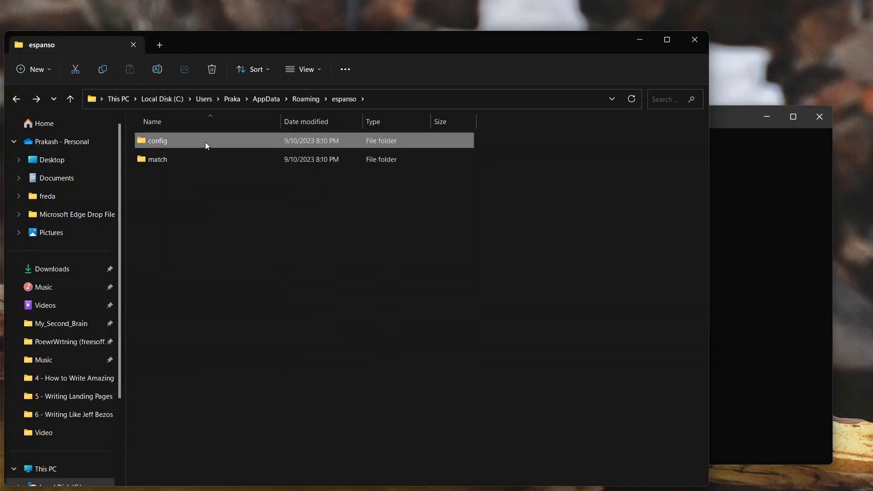
pyautogui.doubleClick(205, 141)
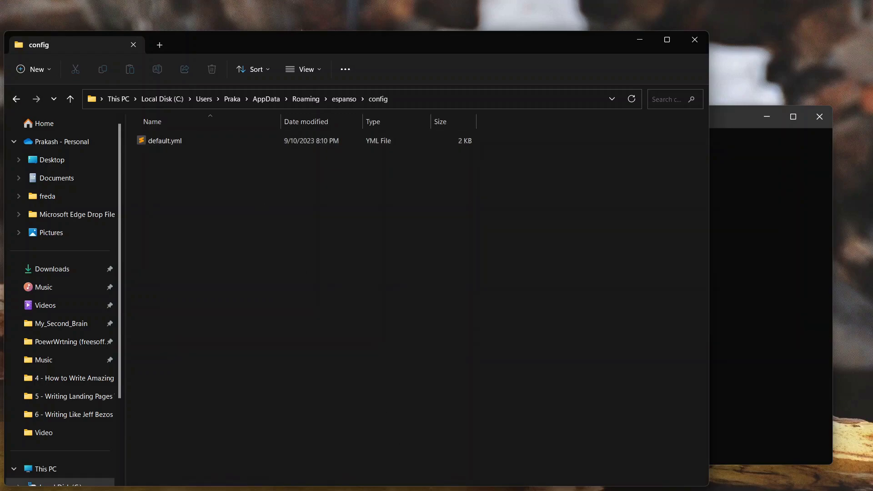
# - Return to Edge's Configuration Basics documentation page
pyautogui.moveTo(354, 485)
pyautogui.click(320, 480)
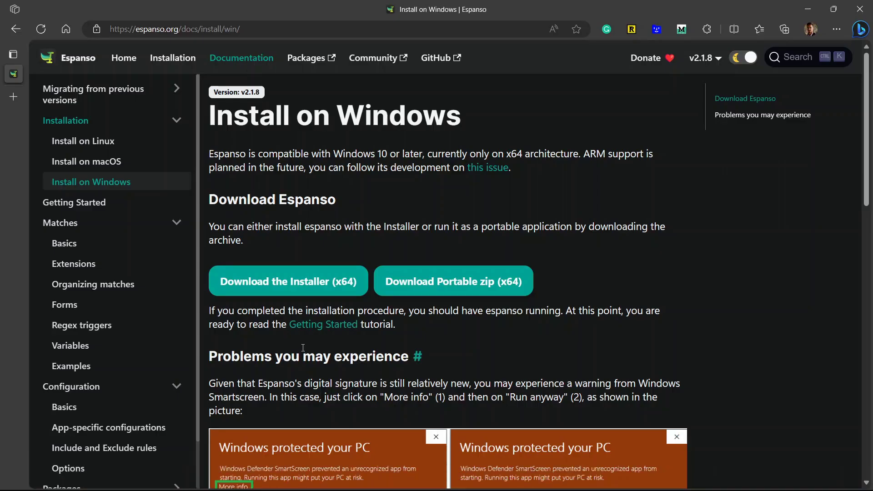
pyautogui.hotkey('alt', 'Left')
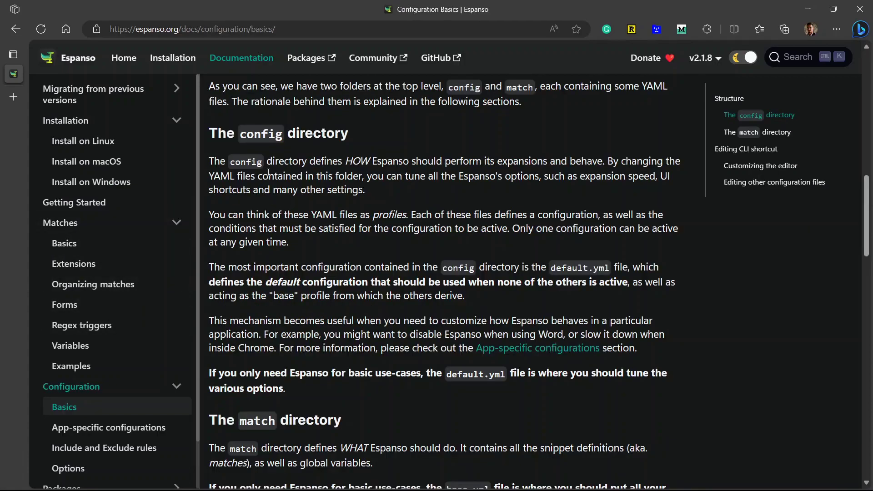
# - Highlight the passages on the config directory and YAML options, then scroll to 'The match directory'
pyautogui.moveTo(266, 163); pyautogui.dragTo(334, 163)
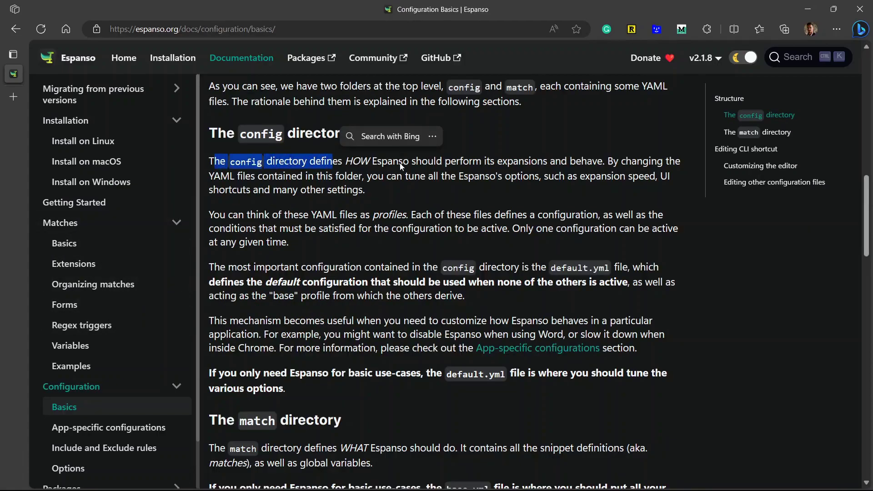
pyautogui.moveTo(400, 163); pyautogui.dragTo(368, 170)
pyautogui.click(357, 164)
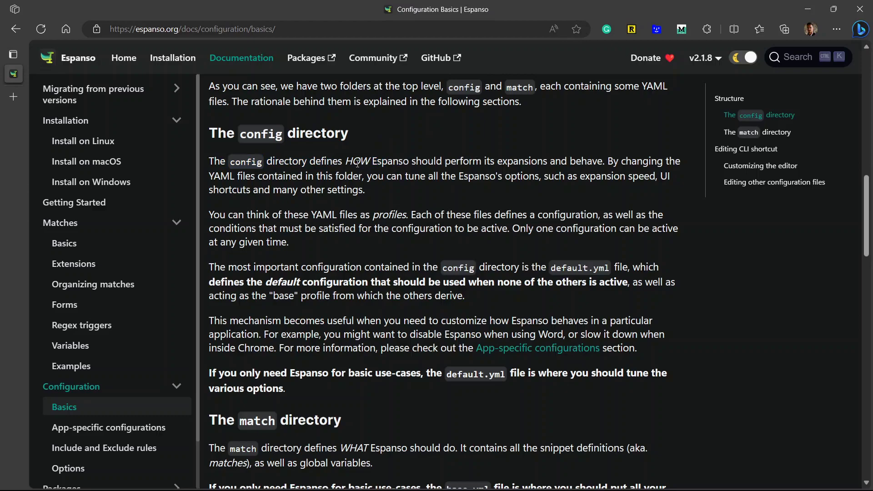
pyautogui.moveTo(608, 160); pyautogui.dragTo(618, 191)
pyautogui.click(401, 173)
pyautogui.moveTo(232, 179); pyautogui.dragTo(529, 179)
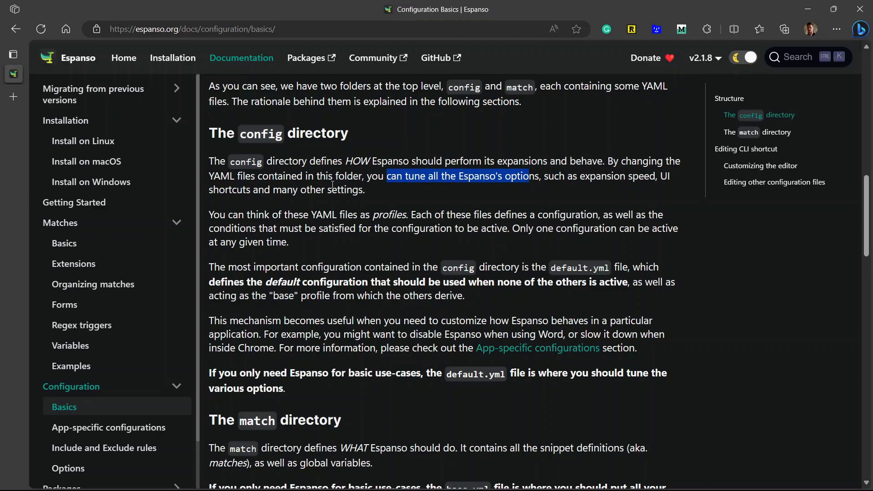
pyautogui.scroll(-4, 332, 185)
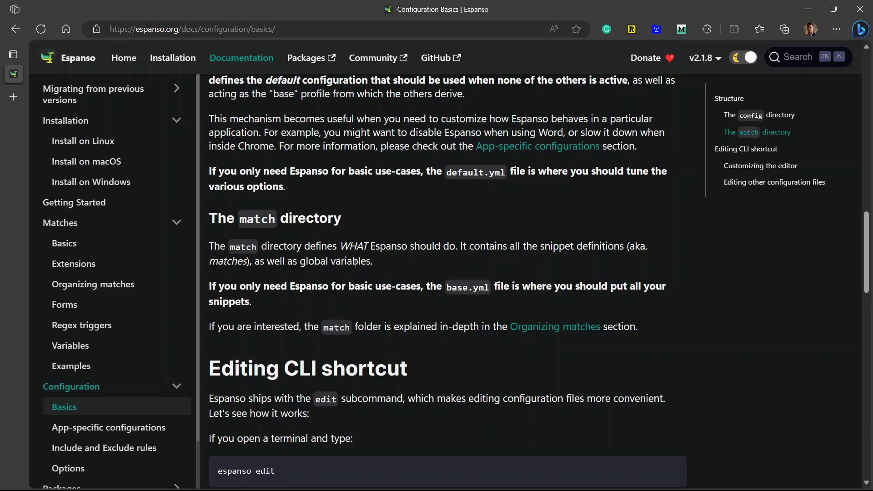
# - Open base.yml from the match folder in Sublime Text and undo the earlier :name and :mail lines
pyautogui.click(337, 477)
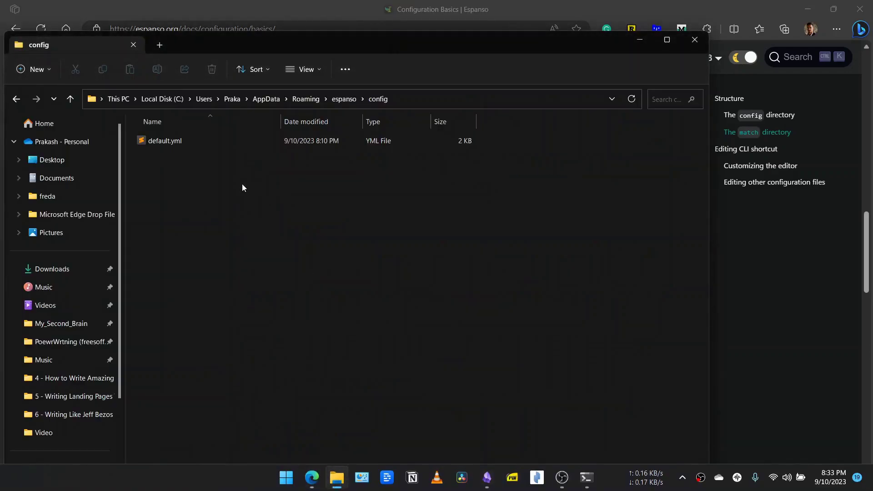
pyautogui.click(16, 99)
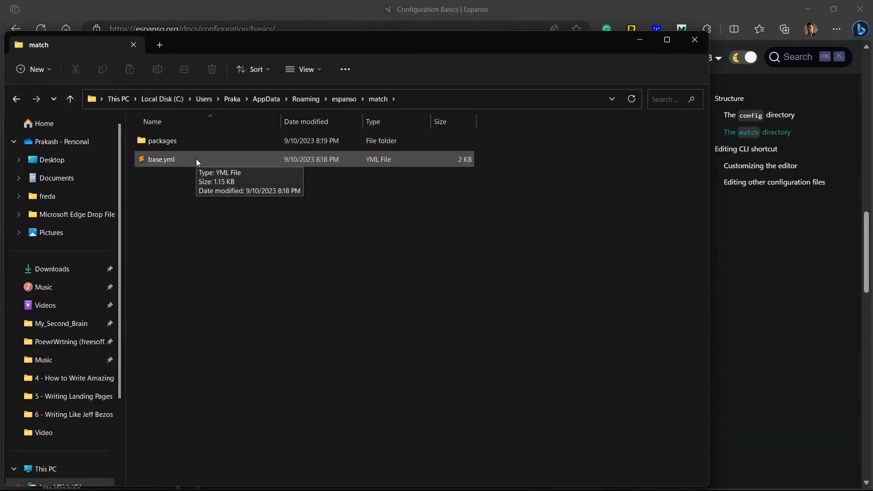
pyautogui.doubleClick(195, 159)
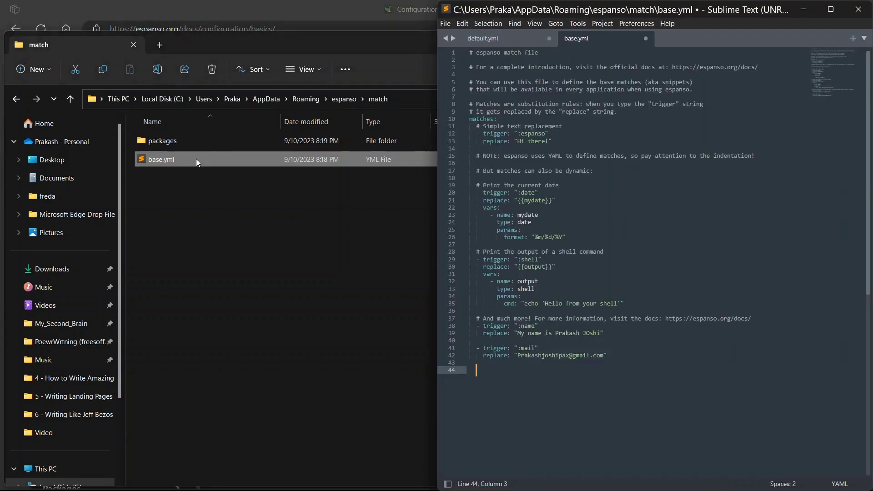
pyautogui.hotkey('ctrl', 'z')
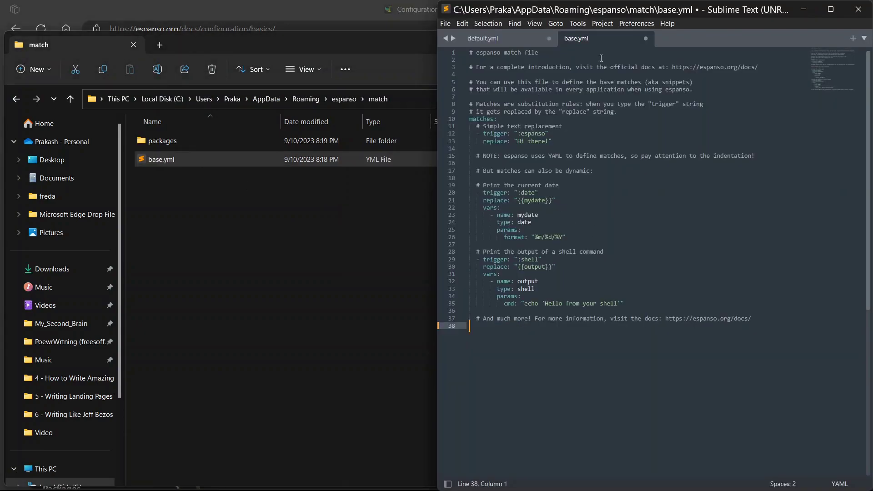
# - Read through base.yml's comments and select the :espanso snippet on lines 12–13
pyautogui.moveTo(525, 68); pyautogui.dragTo(689, 83)
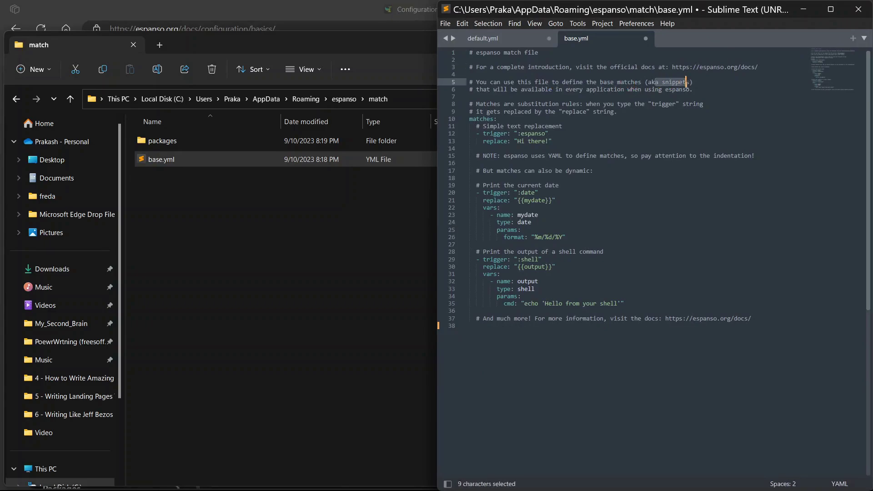
pyautogui.moveTo(470, 89); pyautogui.dragTo(653, 94)
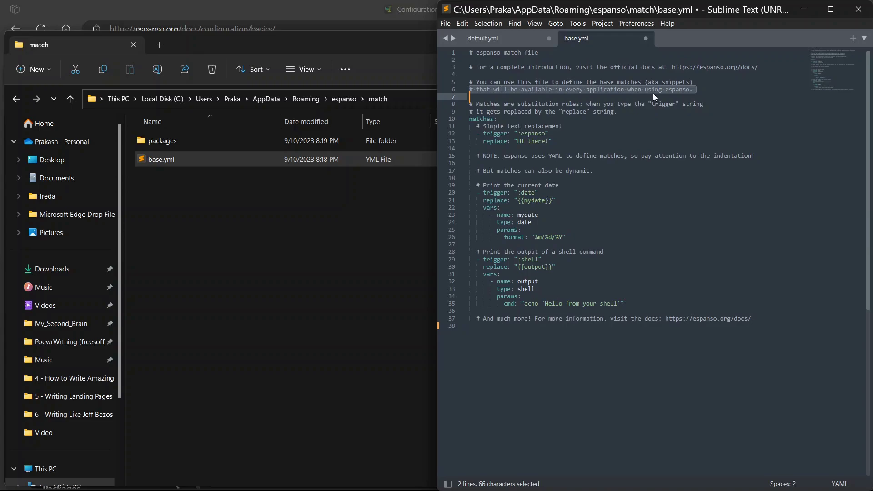
pyautogui.moveTo(586, 105); pyautogui.dragTo(648, 105)
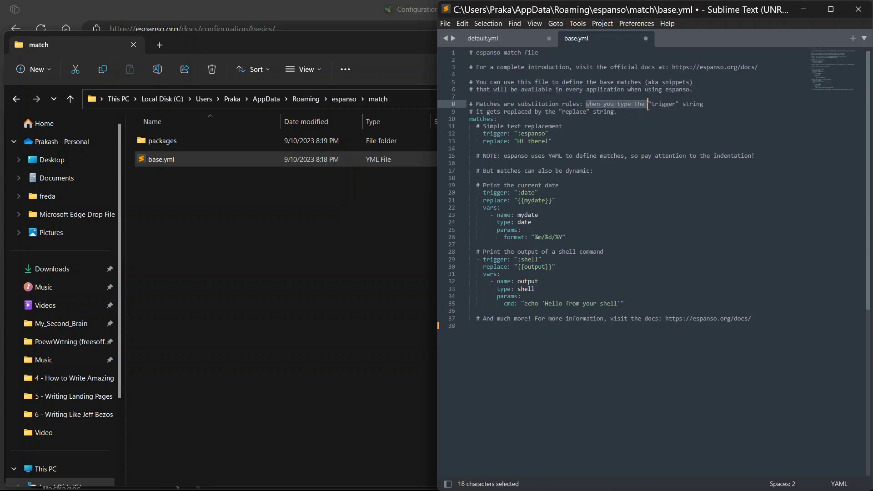
pyautogui.click(695, 104)
pyautogui.moveTo(529, 112); pyautogui.dragTo(611, 117)
pyautogui.moveTo(511, 134); pyautogui.dragTo(490, 134)
pyautogui.click(486, 142)
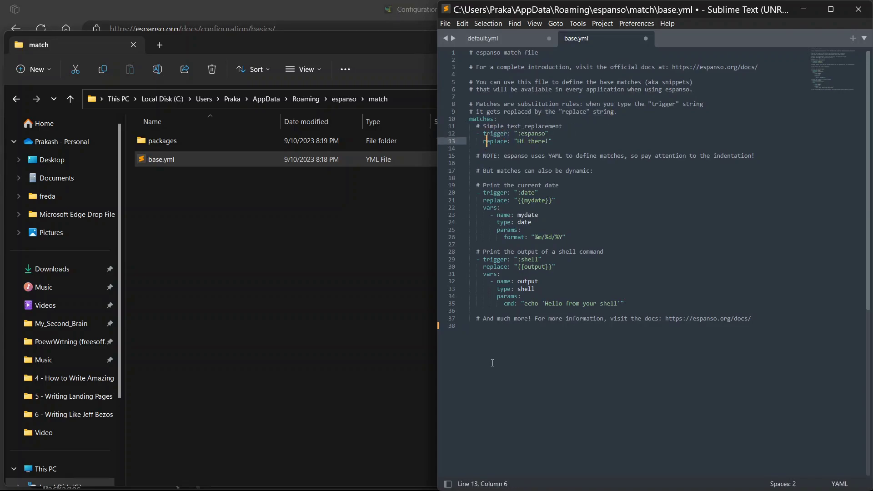
pyautogui.moveTo(483, 133); pyautogui.dragTo(511, 134)
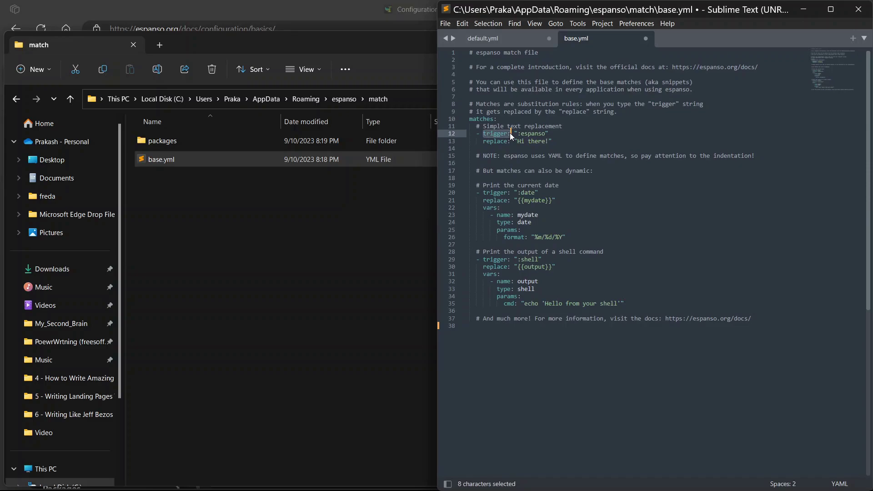
pyautogui.moveTo(555, 144); pyautogui.dragTo(469, 134)
# - Copy the :espanso snippet to line 38 as a :name trigger greeting with your full name, and save
pyautogui.hotkey('ctrl', 'c')
pyautogui.click(516, 352)
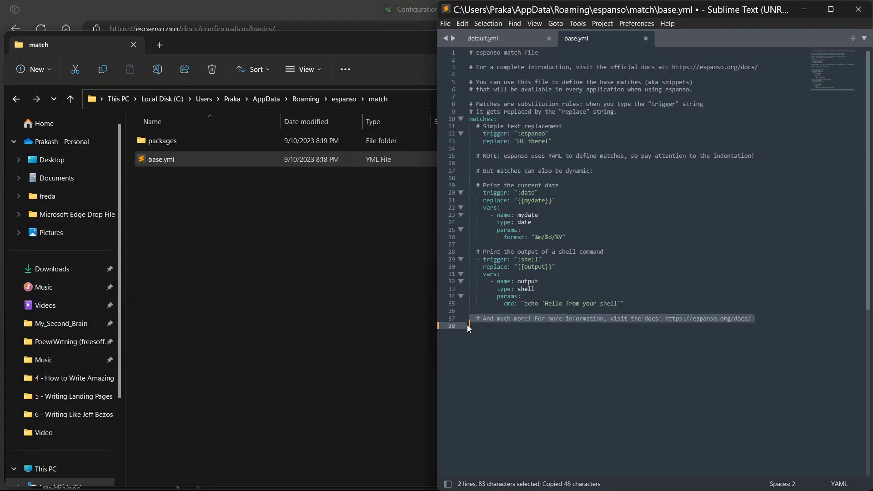
pyautogui.hotkey('ctrl', 'v')
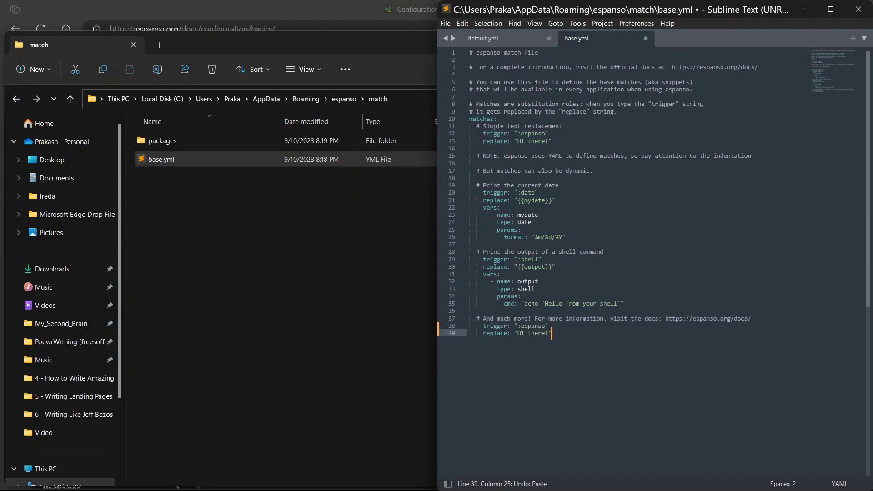
pyautogui.doubleClick(528, 326)
pyautogui.write('name')
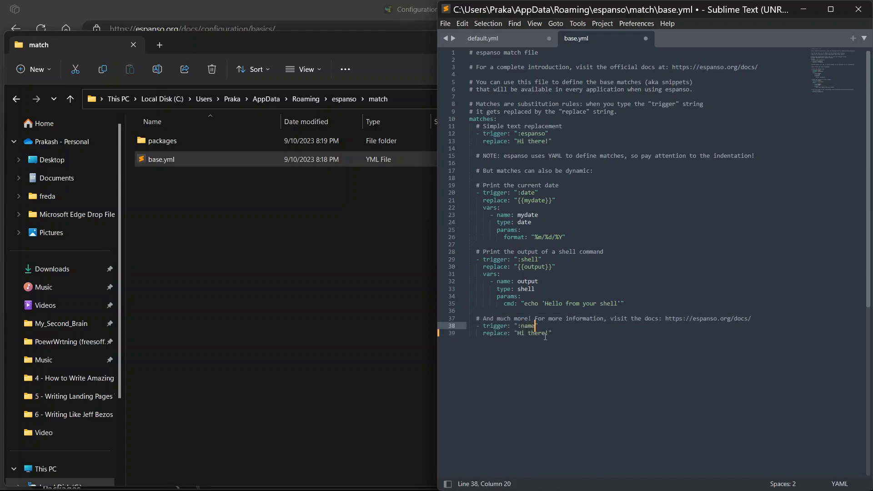
pyautogui.click(550, 333)
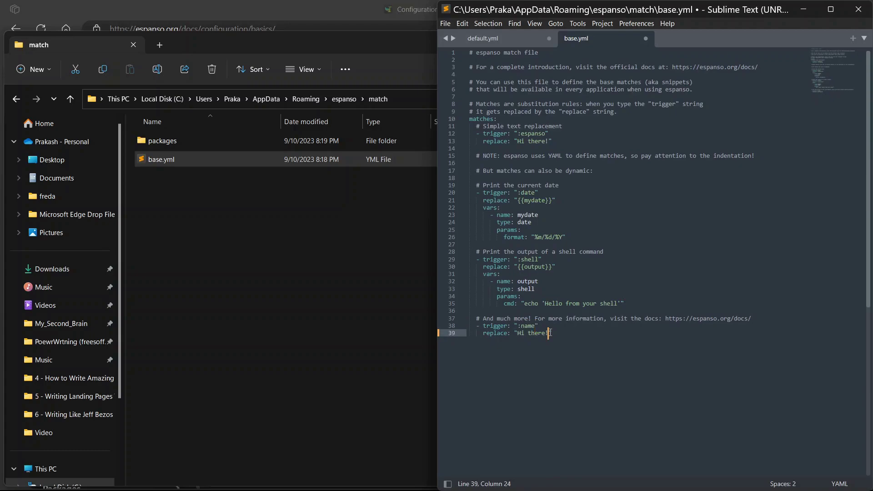
pyautogui.write('Hi')
pyautogui.press('BackSpace')
pyautogui.press('BackSpace')
pyautogui.write("I'm Prakash Joshi Pax")
pyautogui.hotkey('ctrl', 's')
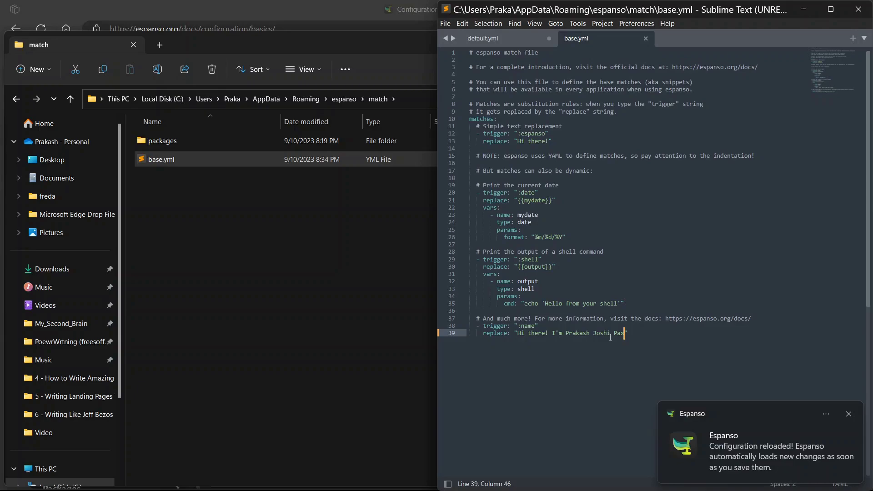
# - Test the :name trigger on a new line, then delete the expanded text
pyautogui.press('Right')
pyautogui.press('Return')
pyautogui.press('Return')
pyautogui.press('Return')
pyautogui.write(':name')
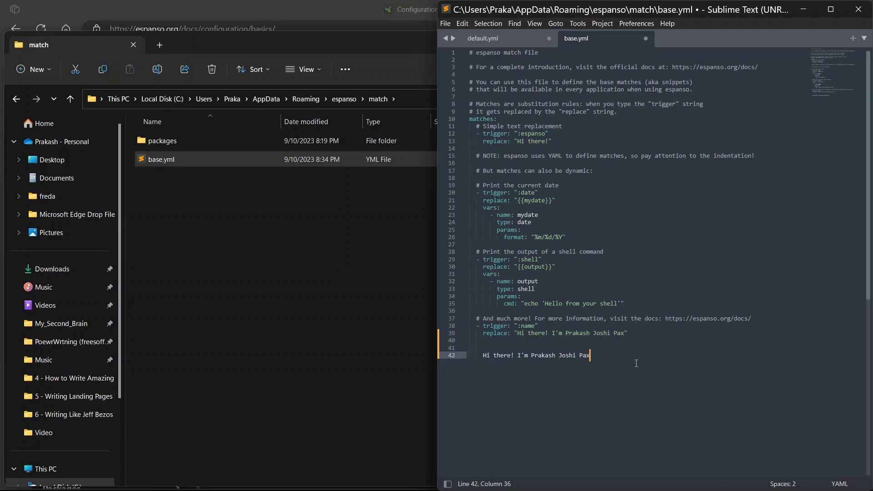
pyautogui.moveTo(636, 363); pyautogui.dragTo(459, 348)
pyautogui.press('BackSpace')
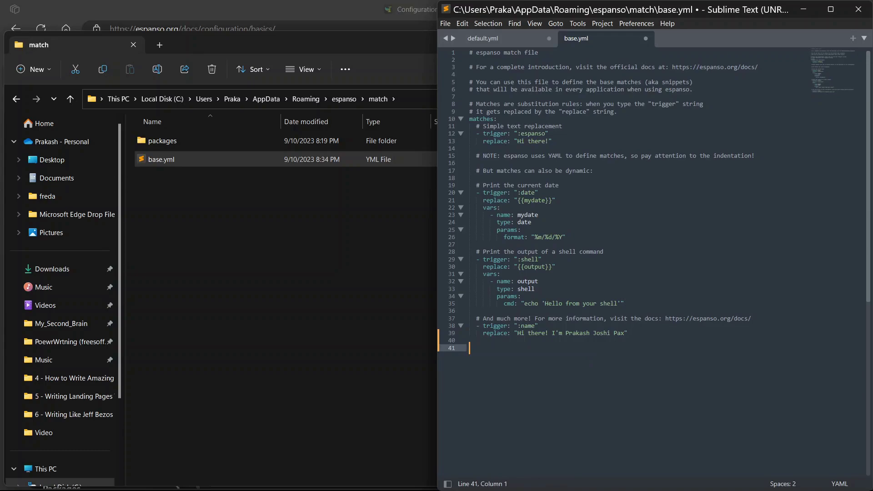
# - Duplicate the :name snippet as a :mail trigger saying 'My email is' plus your e-mail, and save
pyautogui.moveTo(649, 339); pyautogui.dragTo(431, 328)
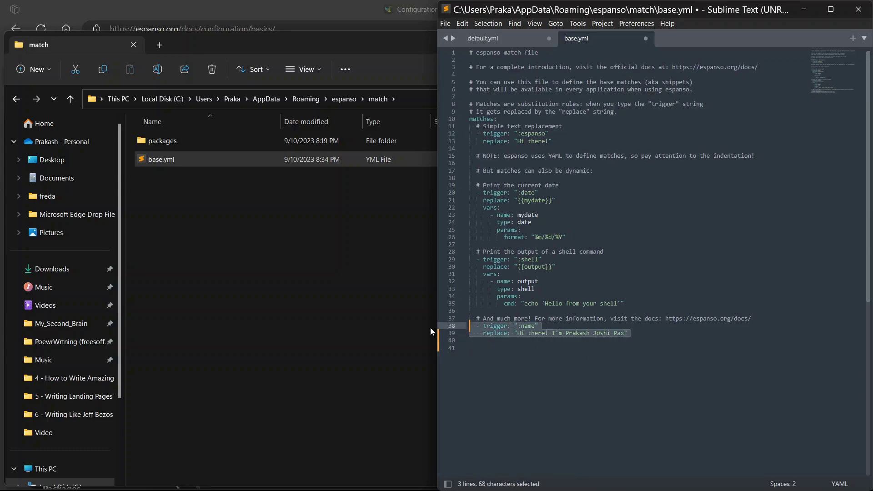
pyautogui.hotkey('ctrl', 'c')
pyautogui.click(510, 347)
pyautogui.hotkey('ctrl', 'v')
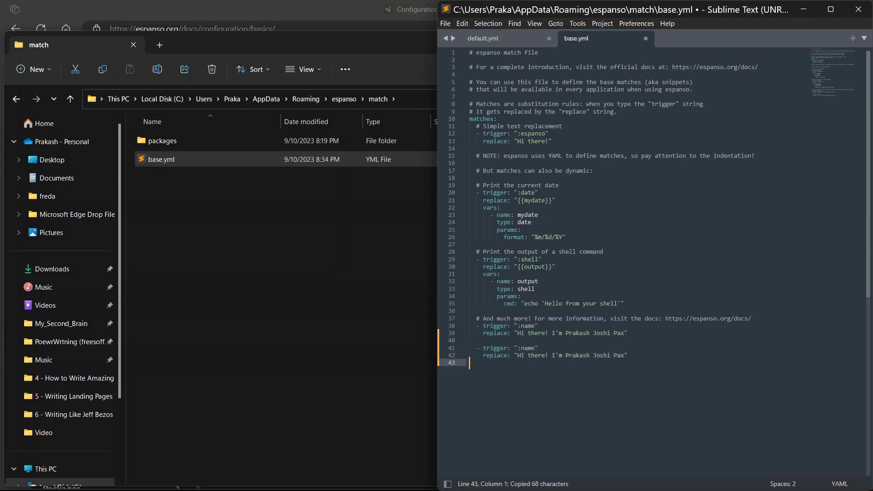
pyautogui.click(534, 348)
pyautogui.press('BackSpace')
pyautogui.press('BackSpace')
pyautogui.press('BackSpace')
pyautogui.press('BackSpace')
pyautogui.write('mail')
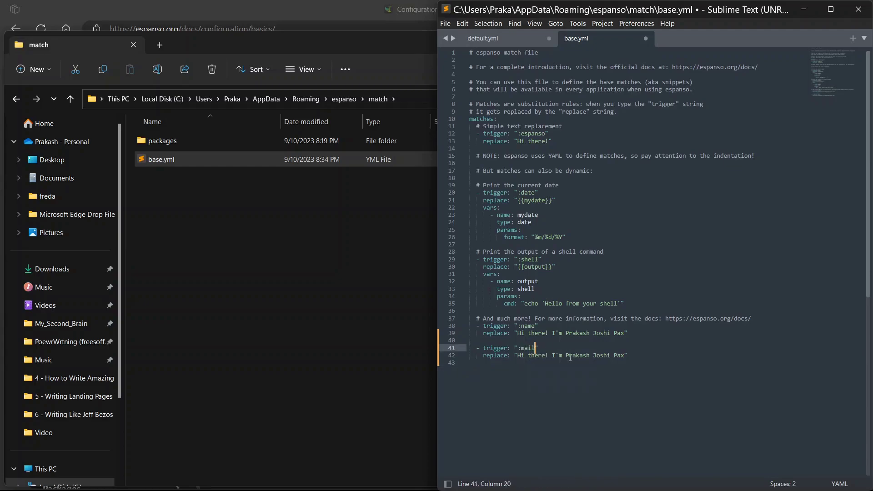
pyautogui.moveTo(550, 359); pyautogui.dragTo(625, 359)
pyautogui.write('My email is ')
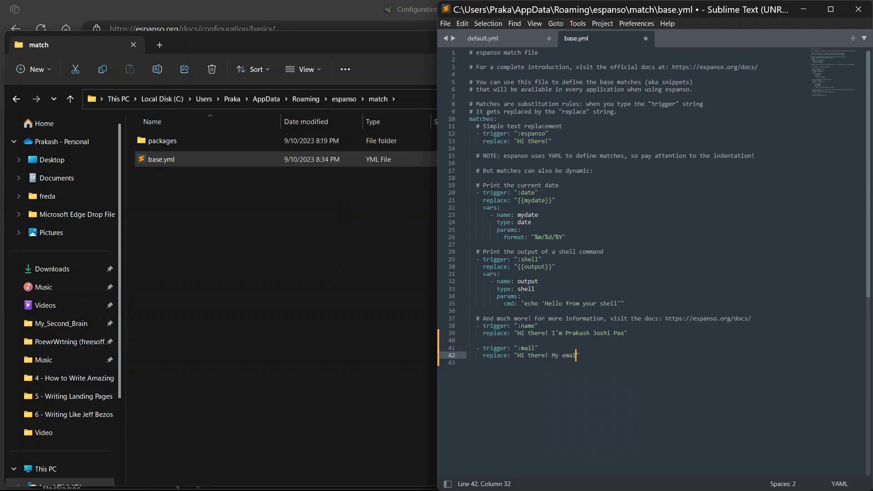
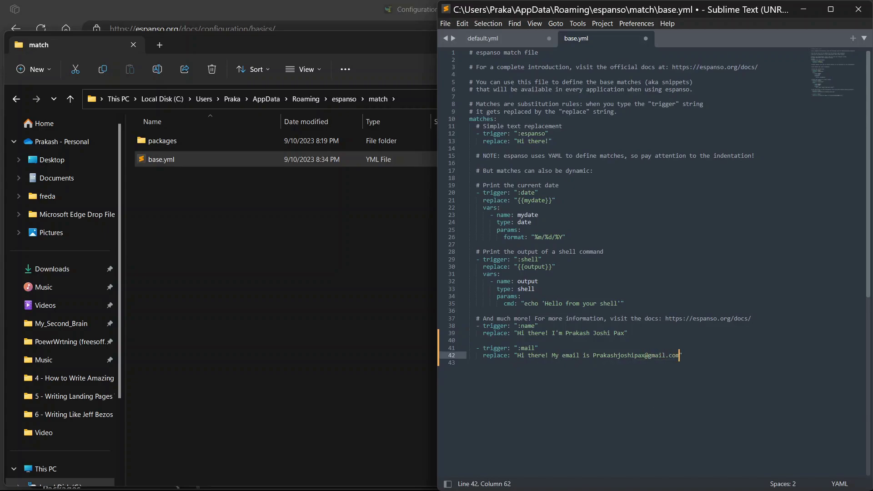
pyautogui.hotkey('ctrl', 's')
# - Test the :mail trigger on a new line and select the expanded e-mail text
pyautogui.click(711, 356)
pyautogui.press('Return')
pyautogui.press('Return')
pyautogui.press('Return')
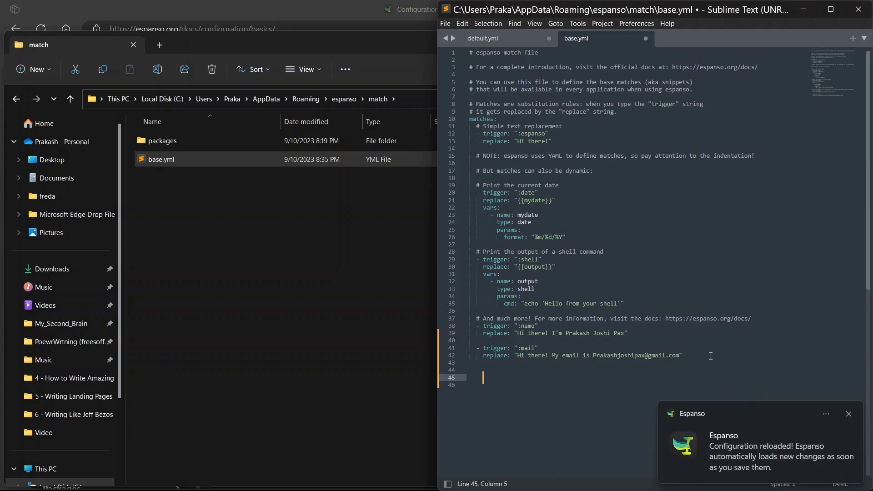
pyautogui.write(':')
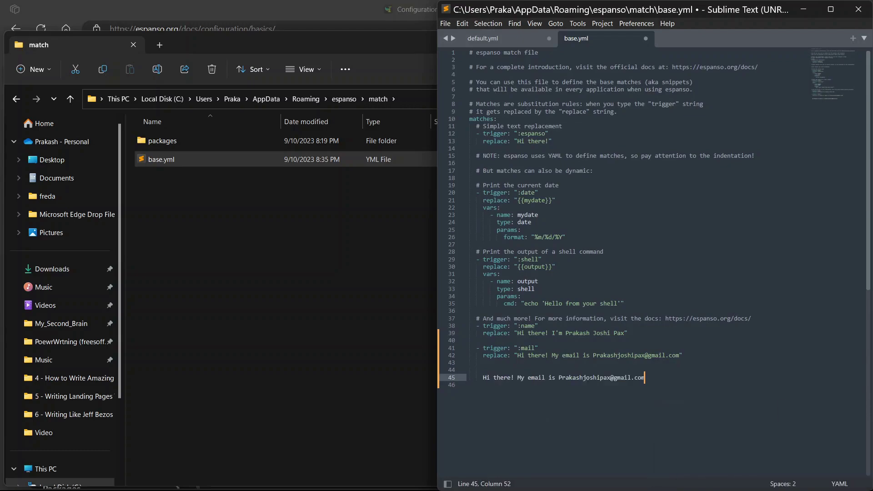
pyautogui.moveTo(473, 370); pyautogui.dragTo(660, 391)
pyautogui.click(470, 378)
pyautogui.click(472, 370)
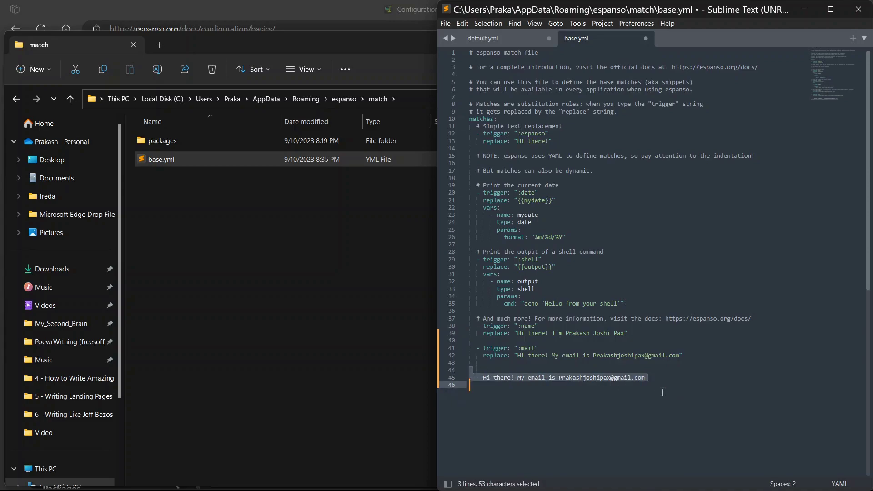
# - Bring the Espanso documentation forward in Edge and open the Variables page under Matches
pyautogui.click(663, 392)
pyautogui.click(312, 26)
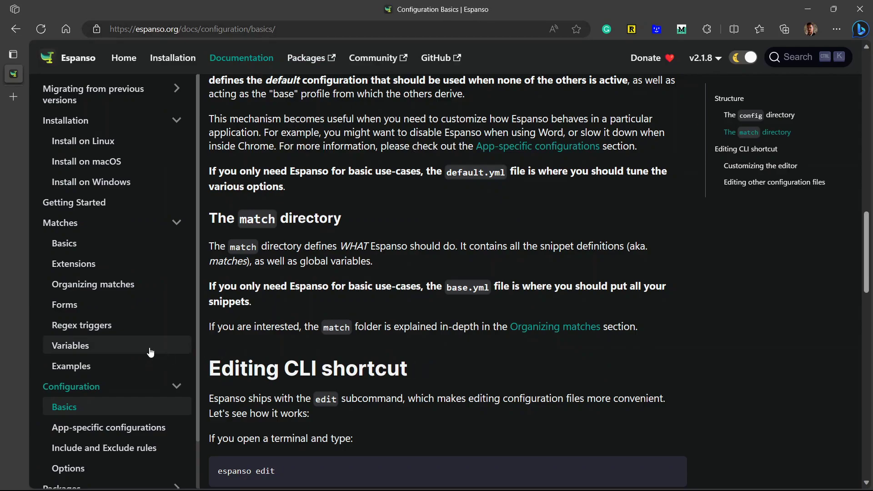
pyautogui.click(150, 353)
# - Read through the Variables examples, highlighting the example replacement text, then return to the top
pyautogui.scroll(-2, 254, 355)
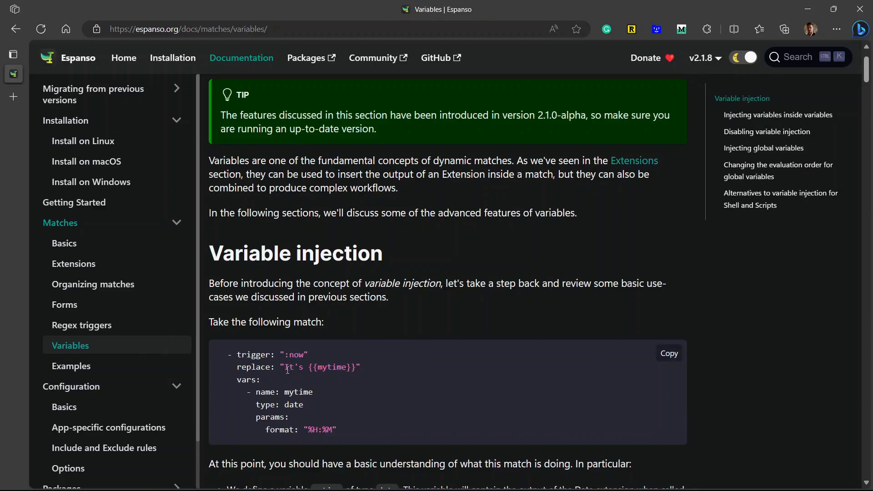
pyautogui.moveTo(284, 368); pyautogui.dragTo(340, 367)
pyautogui.click(309, 369)
pyautogui.click(340, 367)
pyautogui.scroll(-15, 353, 368)
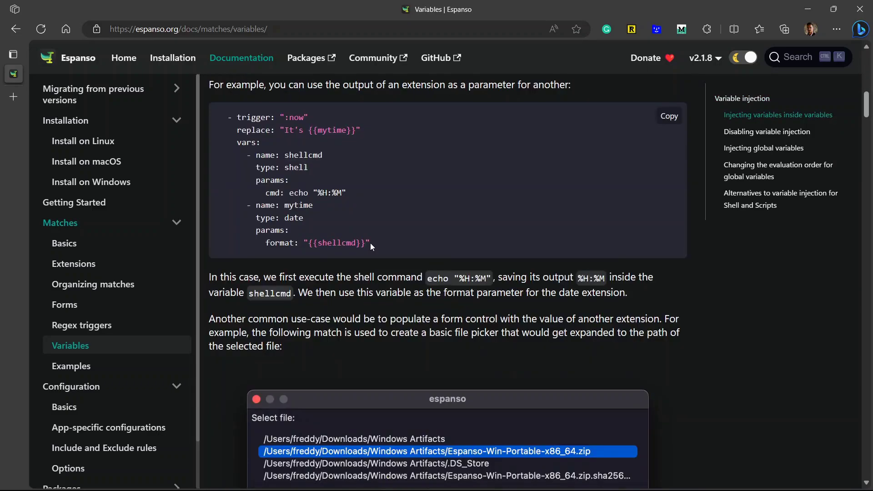
pyautogui.moveTo(370, 243); pyautogui.dragTo(343, 178)
pyautogui.scroll(-10, 394, 279)
pyautogui.scroll(-5, 394, 282)
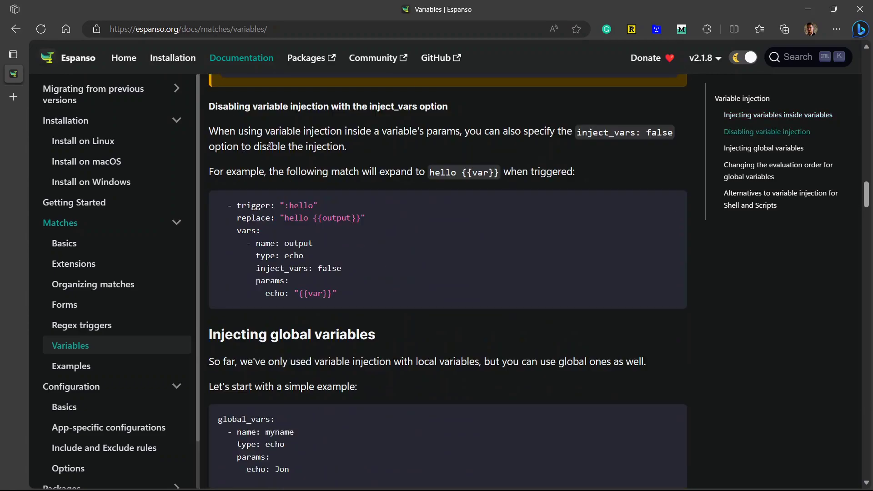
pyautogui.scroll(-4, 384, 325)
pyautogui.scroll(-15, 569, 332)
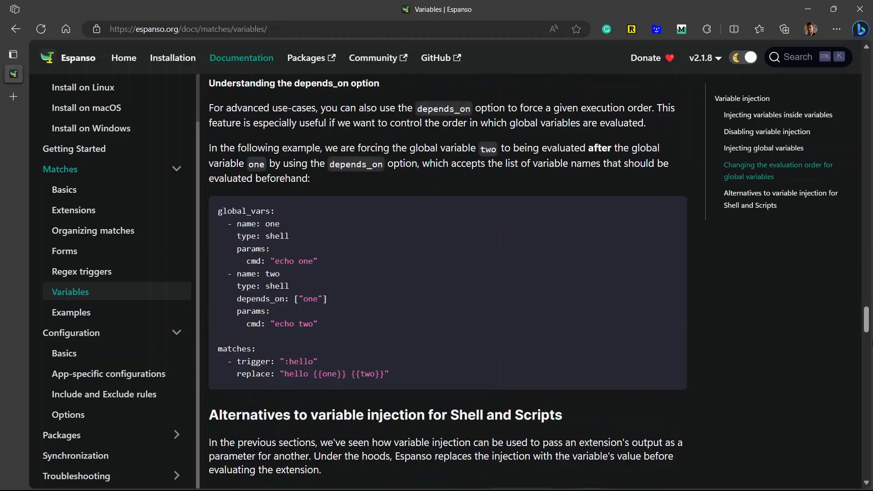
pyautogui.moveTo(864, 324); pyautogui.dragTo(854, 64)
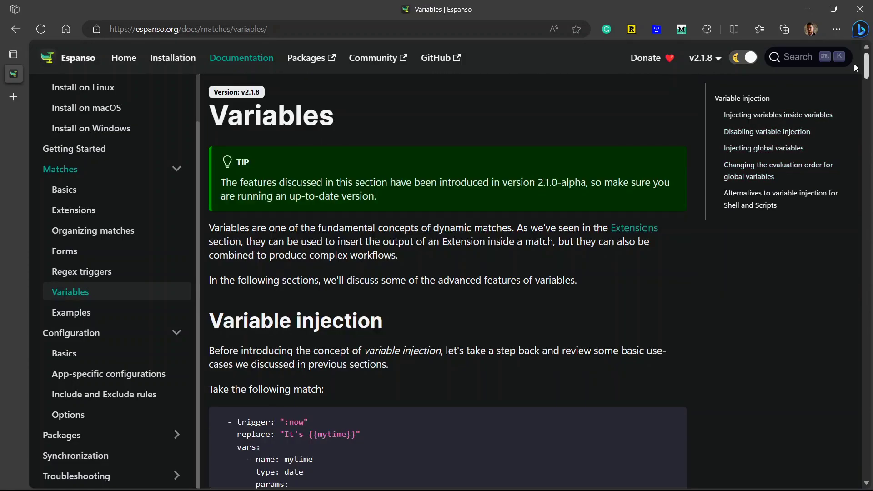
# - Filter Espanso Hub by the Emoji tag and copy the Actually All Emojis (Spaces) install command
pyautogui.click(318, 58)
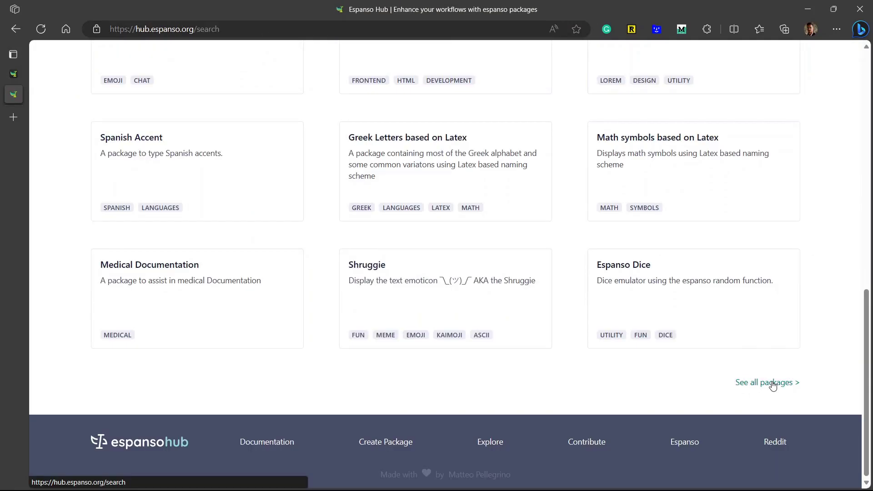
pyautogui.scroll(-1, 107, 228)
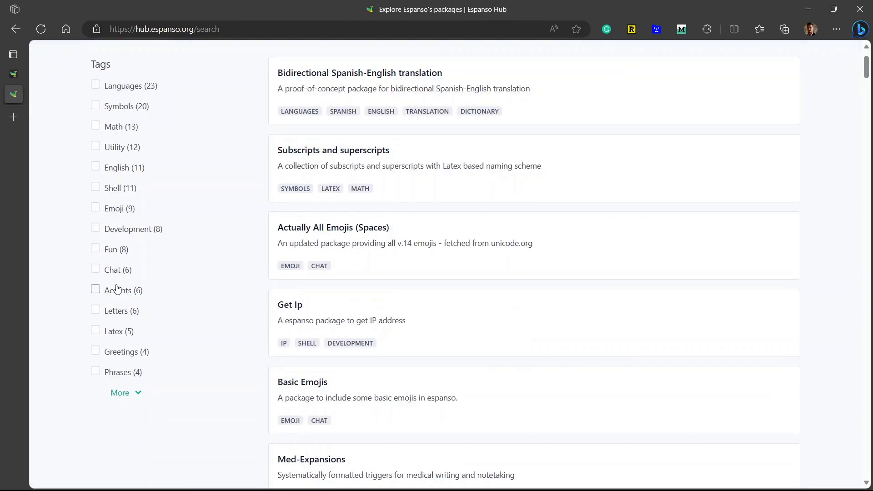
pyautogui.click(98, 208)
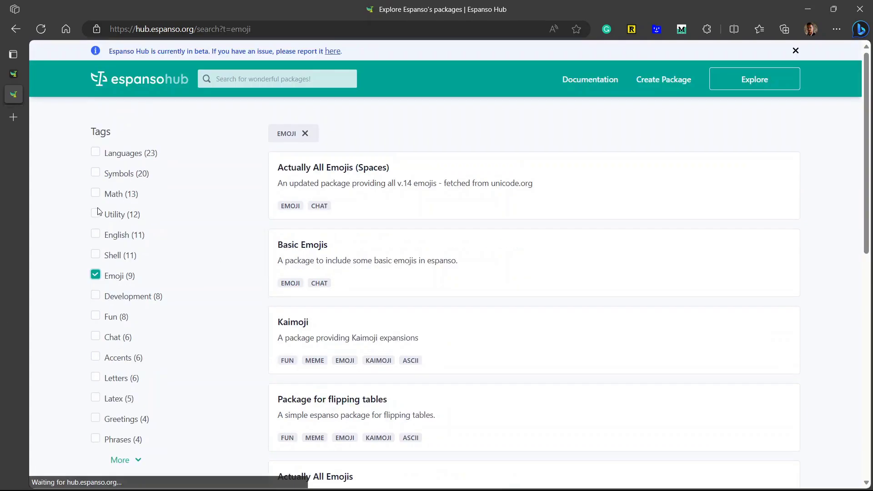
pyautogui.click(310, 194)
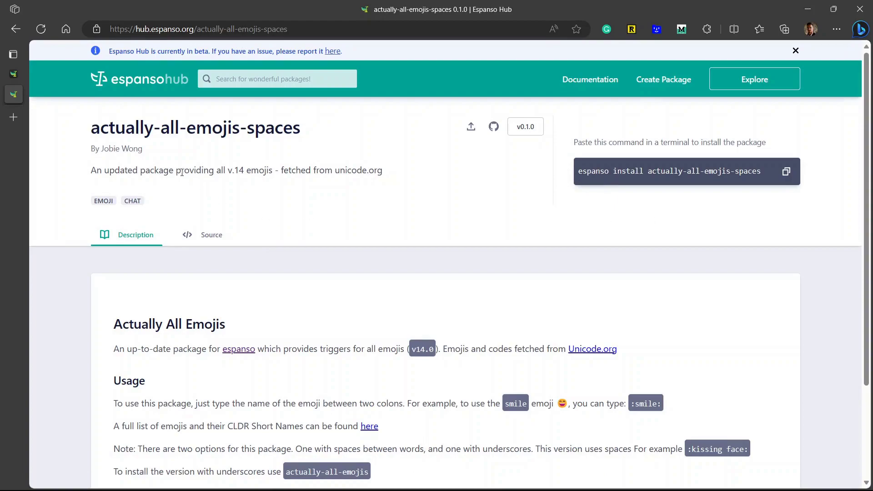
pyautogui.moveTo(93, 126); pyautogui.dragTo(142, 150)
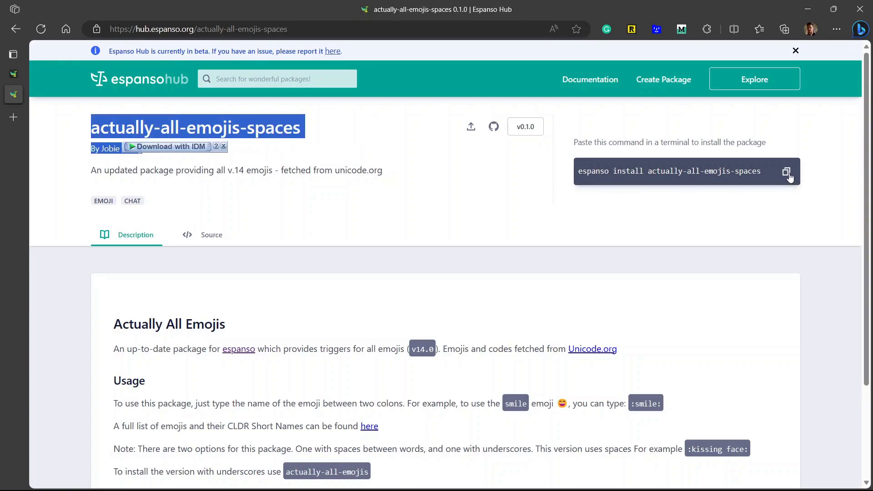
pyautogui.click(786, 172)
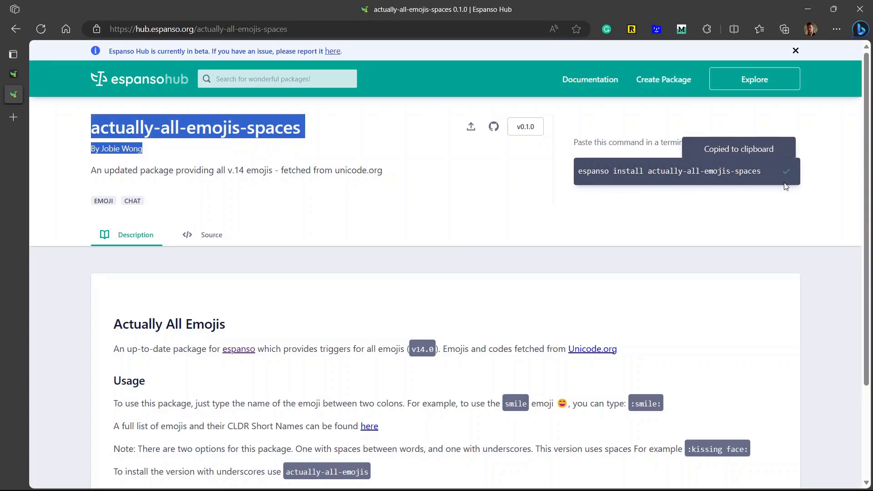
# - Run the copied emoji install command in a terminal, closing it once installed
pyautogui.hotkey('alt', 'space')
pyautogui.write('termi')
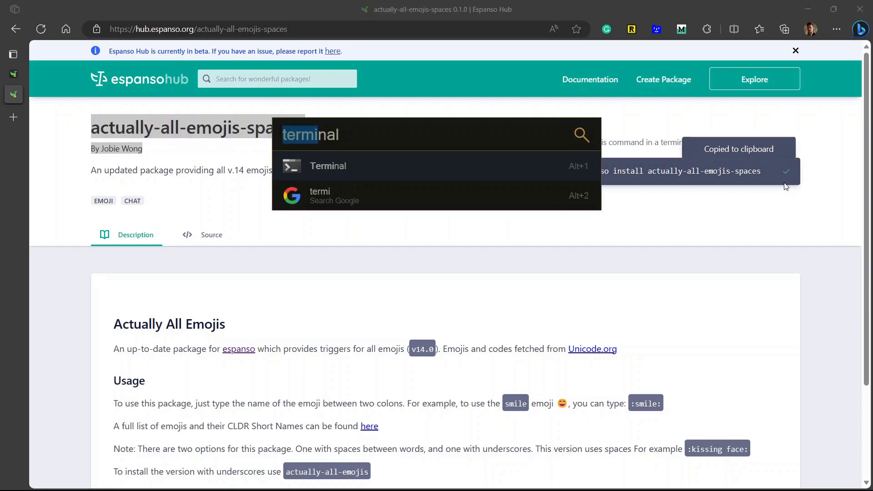
pyautogui.press('Return')
pyautogui.hotkey('ctrl', 'v')
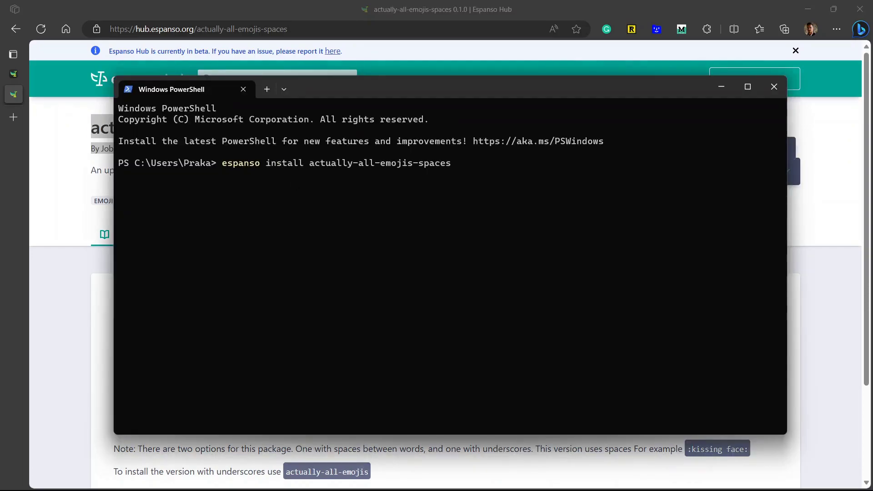
pyautogui.press('Return')
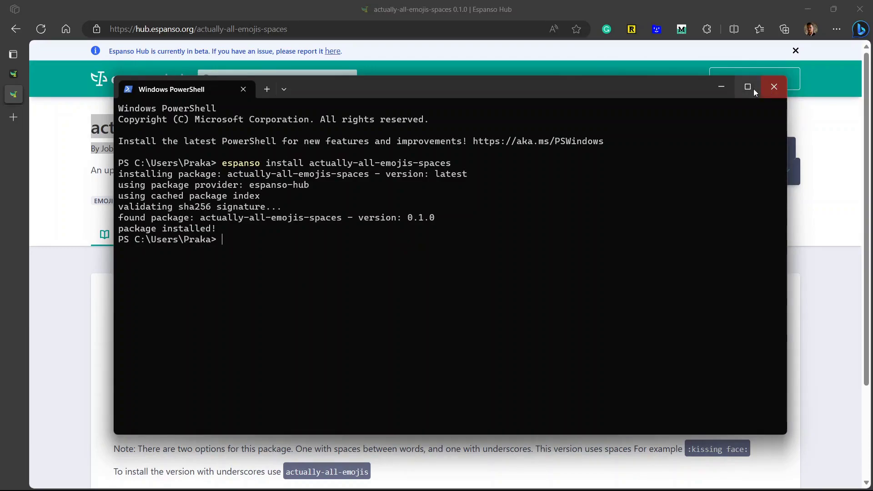
pyautogui.click(774, 87)
pyautogui.click(207, 235)
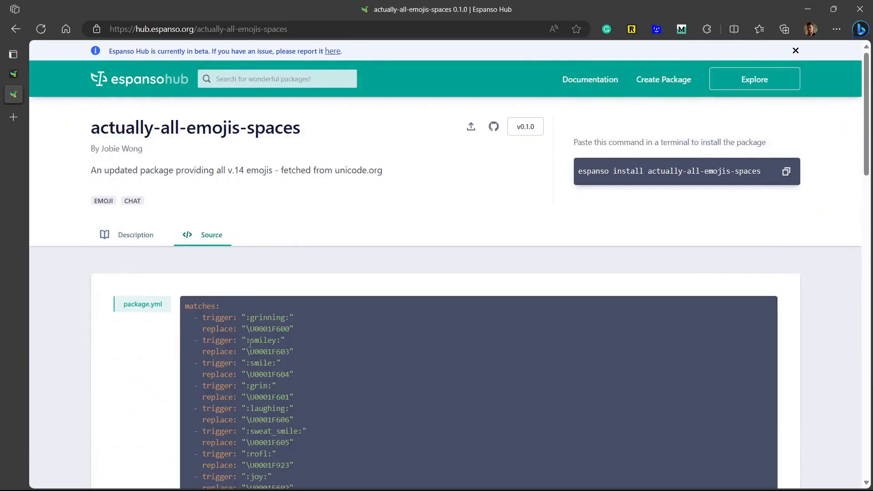
pyautogui.scroll(-15, 250, 344)
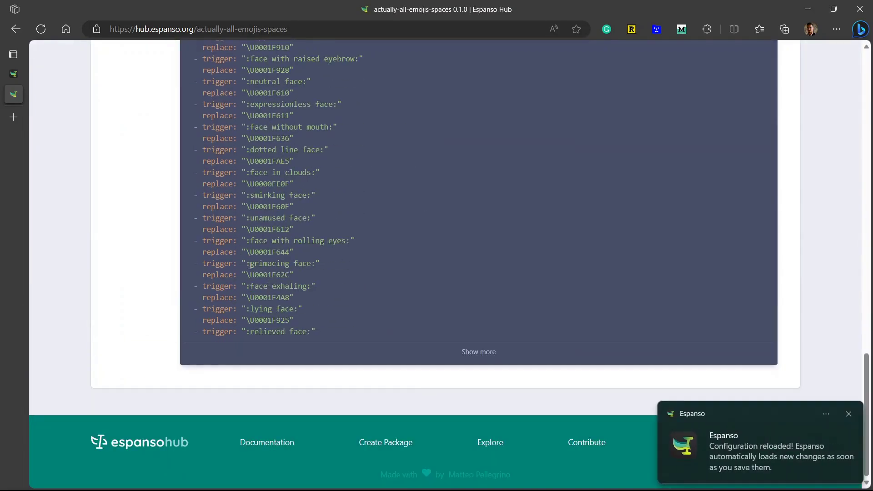
pyautogui.doubleClick(268, 264)
pyautogui.click(287, 265)
pyautogui.doubleClick(286, 275)
pyautogui.scroll(15, 285, 276)
pyautogui.scroll(-4, 285, 280)
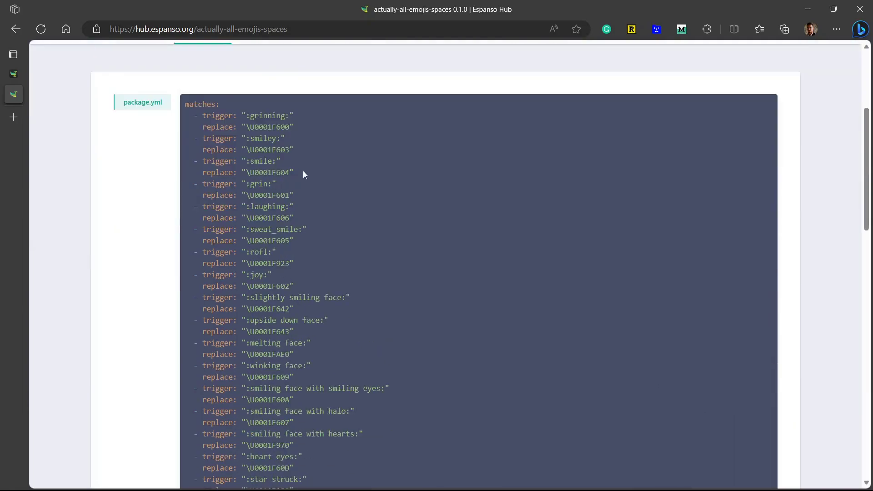
pyautogui.scroll(4, 243, 337)
pyautogui.moveTo(248, 317); pyautogui.dragTo(292, 329)
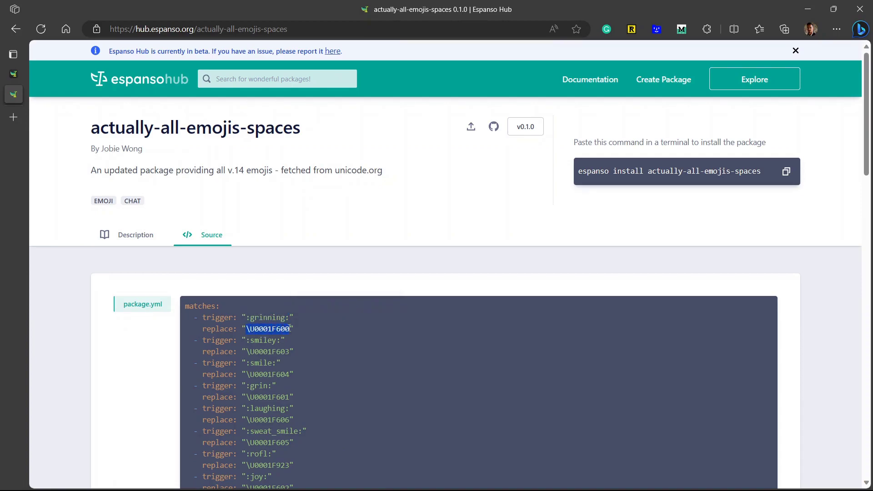
pyautogui.click(325, 353)
pyautogui.press('super+v')
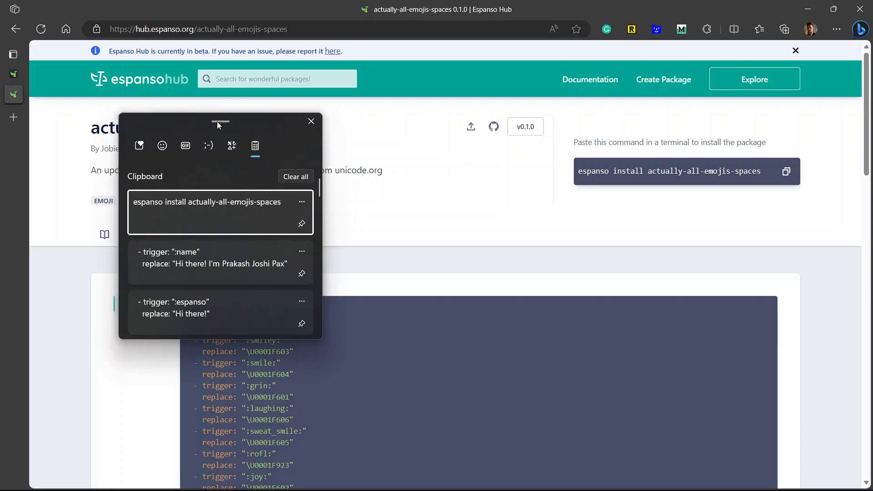
pyautogui.click(163, 146)
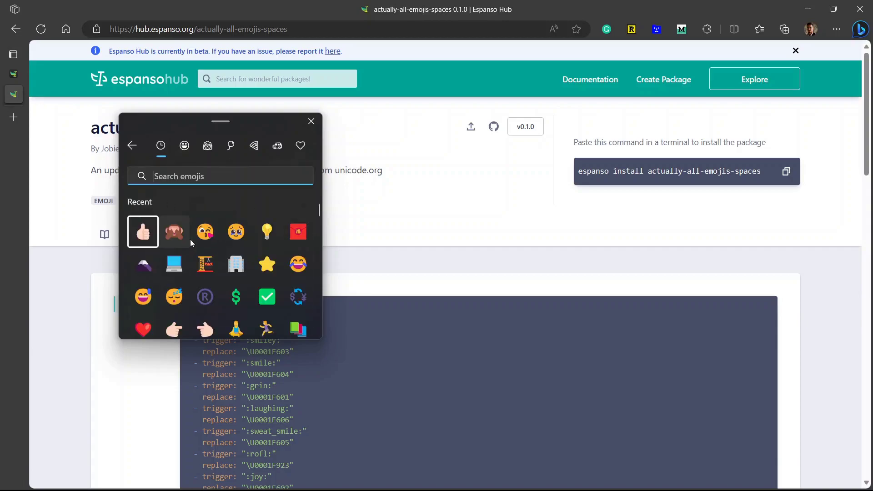
pyautogui.scroll(-1, 191, 239)
pyautogui.click(312, 122)
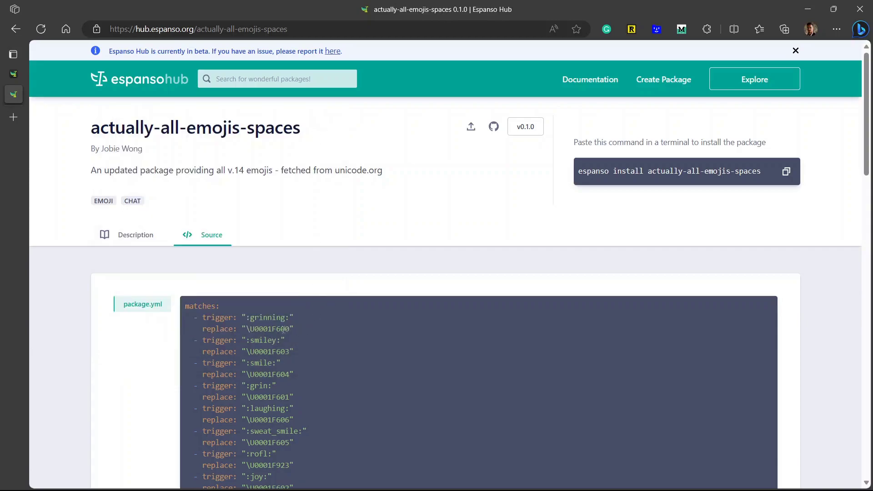
pyautogui.moveTo(250, 318); pyautogui.dragTo(268, 317)
pyautogui.click(269, 343)
pyautogui.moveTo(278, 341); pyautogui.dragTo(287, 352)
pyautogui.click(249, 351)
# - Type the :smile: trigger in the address bar and dismiss Espanso's emoji choice popup
pyautogui.click(300, 29)
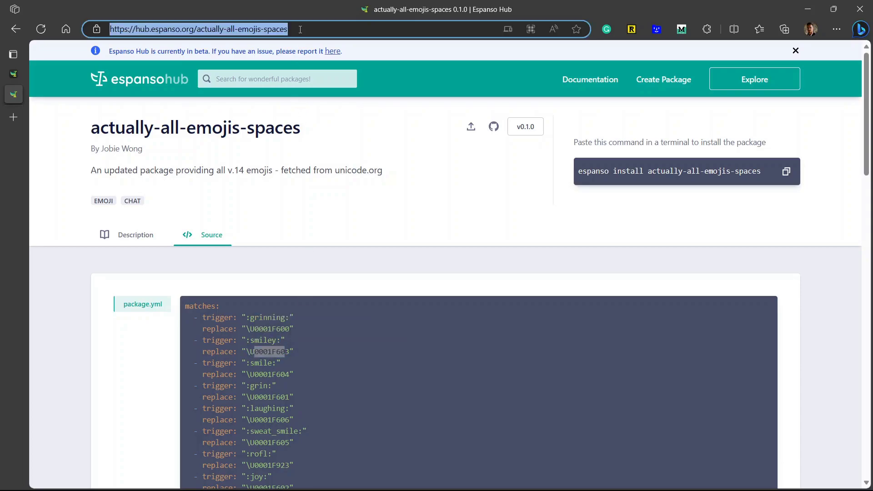
pyautogui.write(':s')
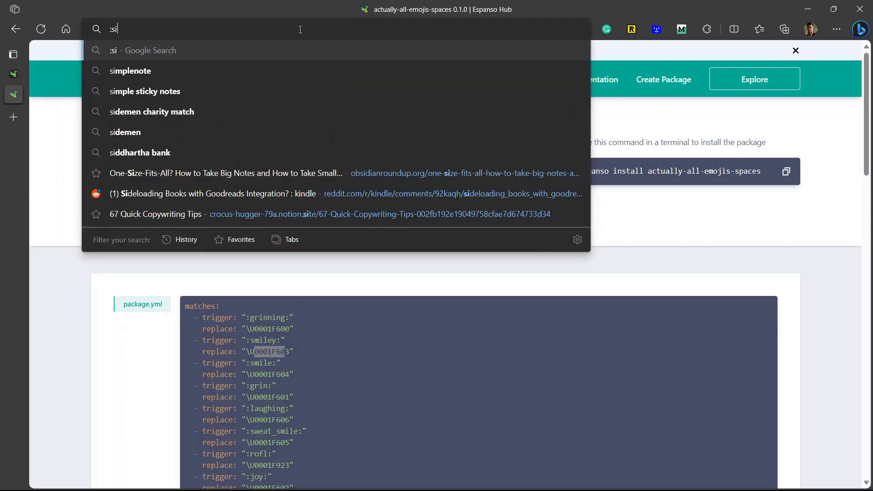
pyautogui.write('mile:')
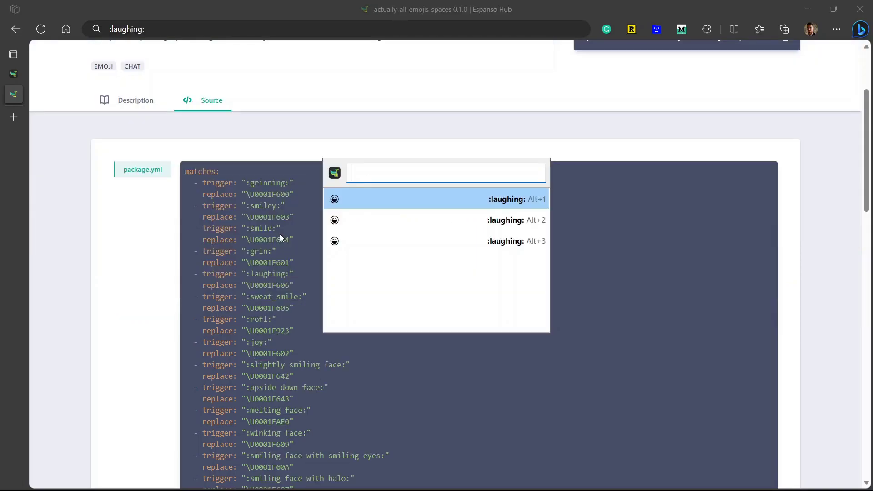
pyautogui.press('Escape')
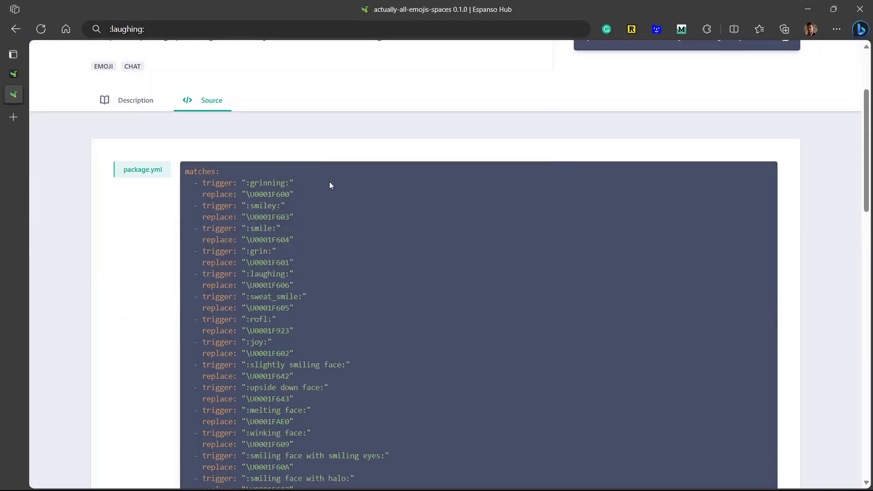
pyautogui.scroll(3, 329, 181)
pyautogui.scroll(-6, 361, 205)
pyautogui.scroll(6, 361, 204)
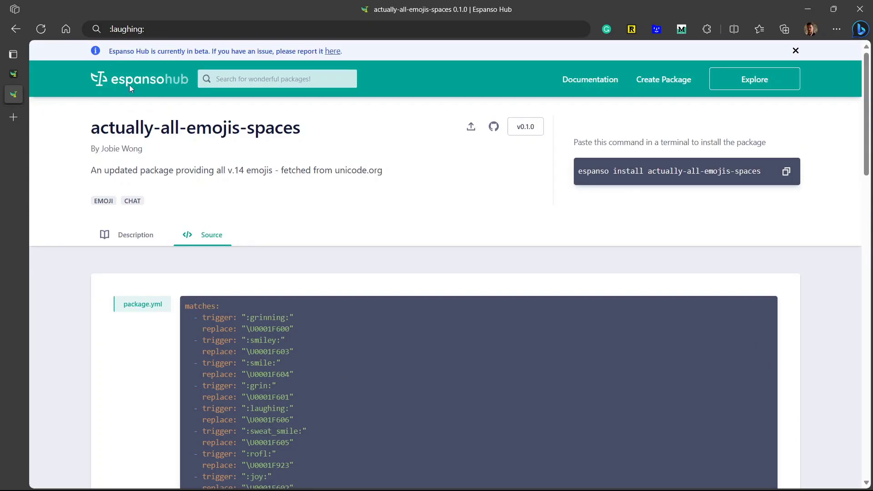
# - Filter the Hub by the Greetings tag and copy the Greetings in English install command
pyautogui.click(19, 34)
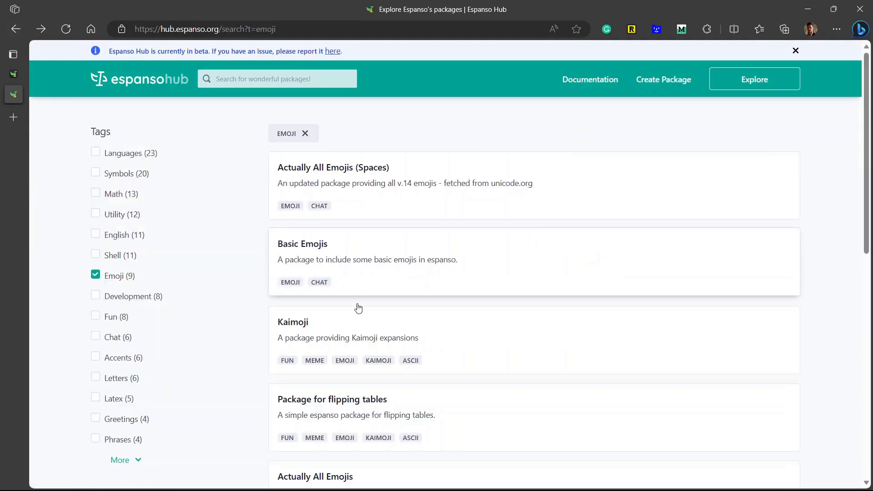
pyautogui.click(95, 337)
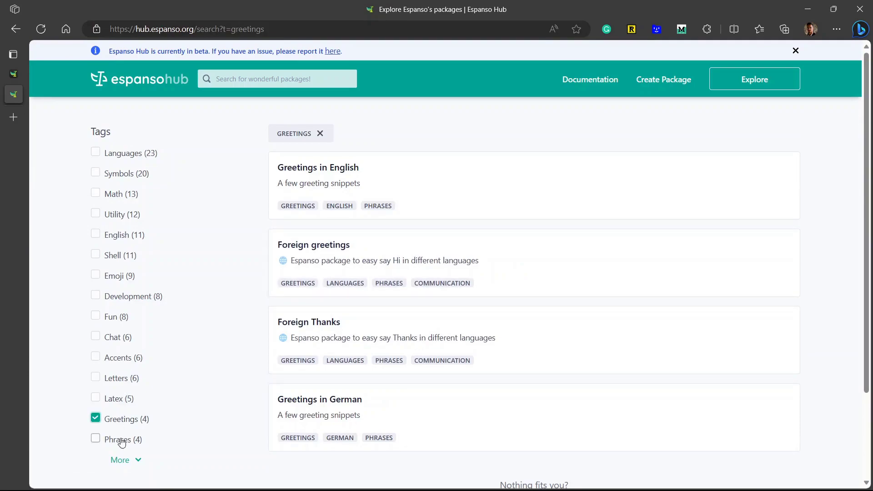
pyautogui.click(394, 217)
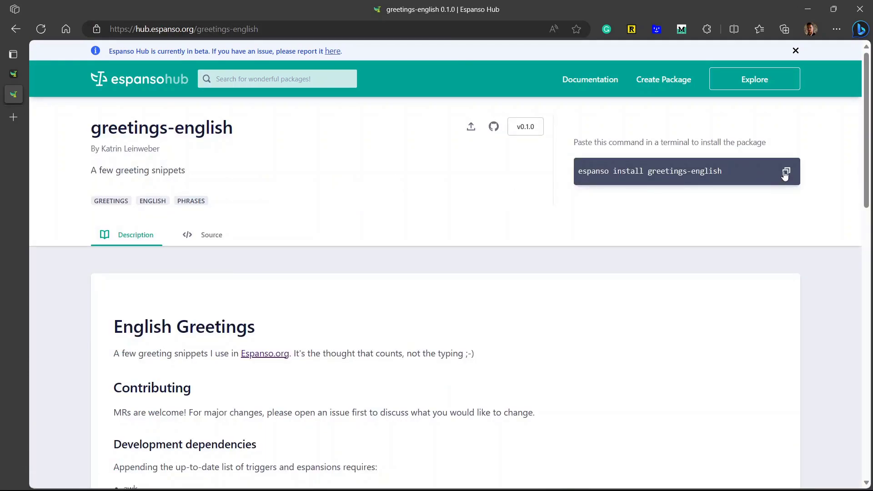
pyautogui.click(786, 171)
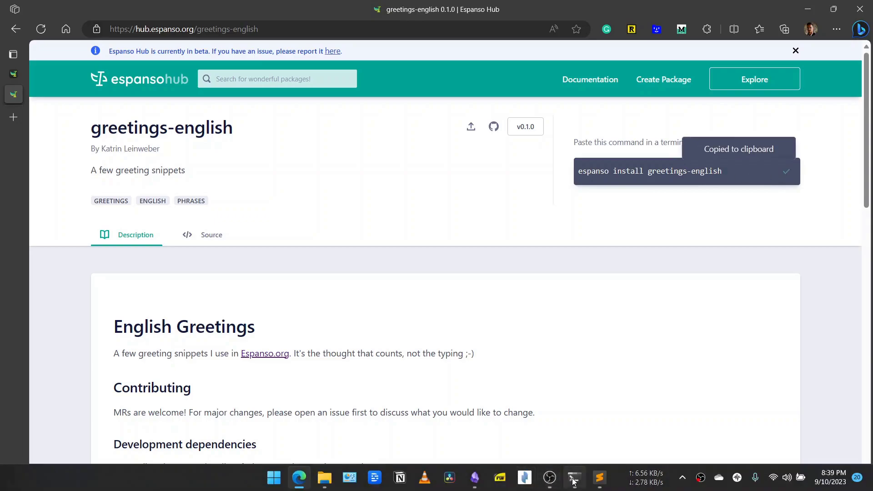
# - Paste and run the greetings-english install command in PowerShell, then close the terminal
pyautogui.click(575, 478)
pyautogui.hotkey('ctrl', 'v')
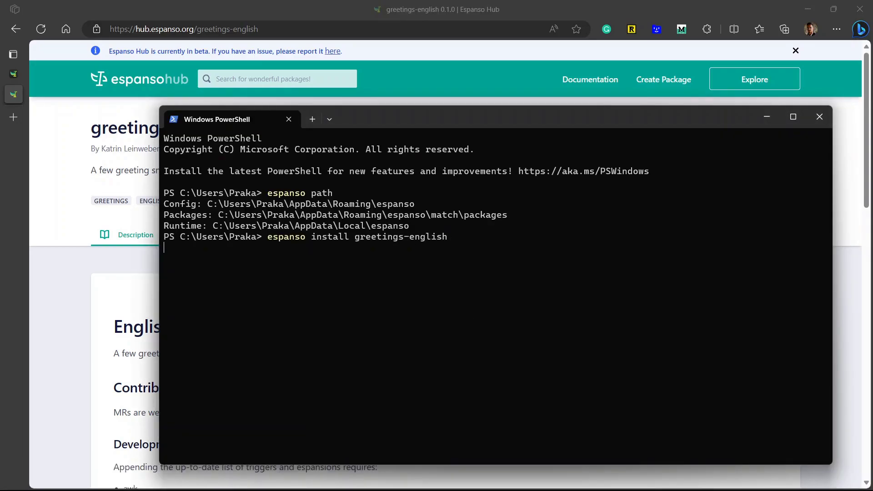
pyautogui.press('Return')
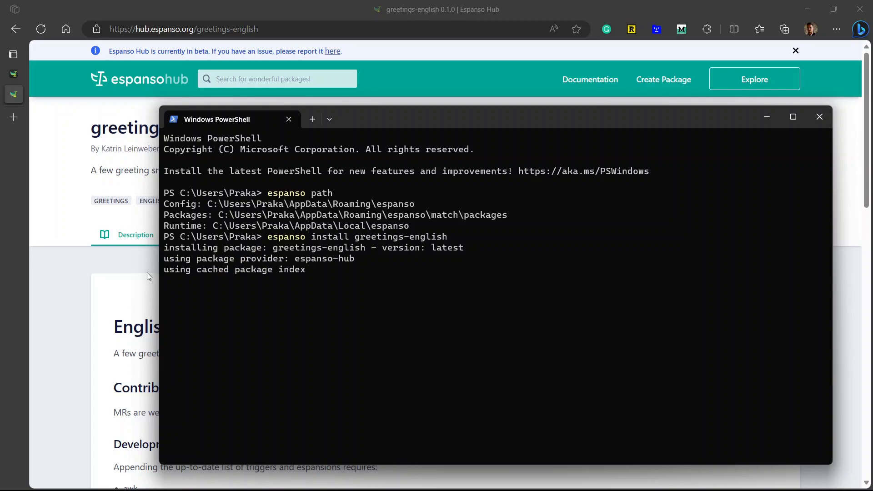
pyautogui.hotkey('alt', 'F4')
# - Show the greetings-english package source and select its kr and &tm triggers
pyautogui.click(203, 241)
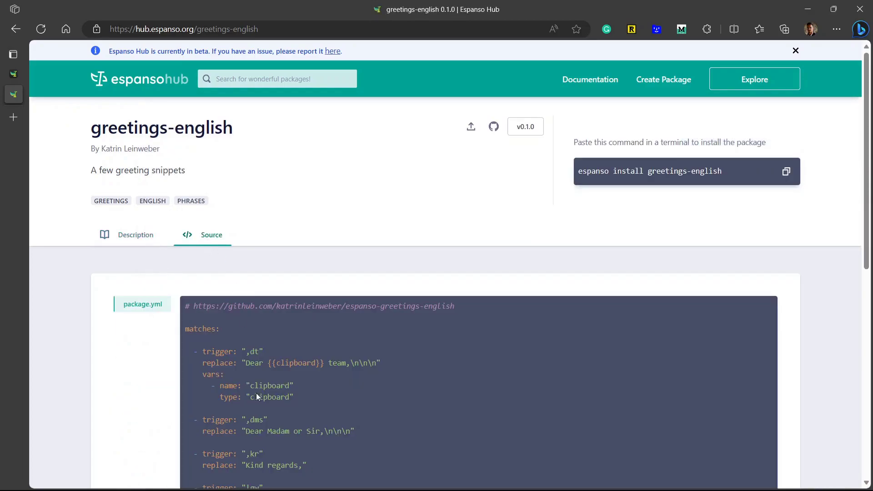
pyautogui.scroll(-3, 268, 308)
pyautogui.doubleClick(254, 319)
pyautogui.scroll(-6, 264, 363)
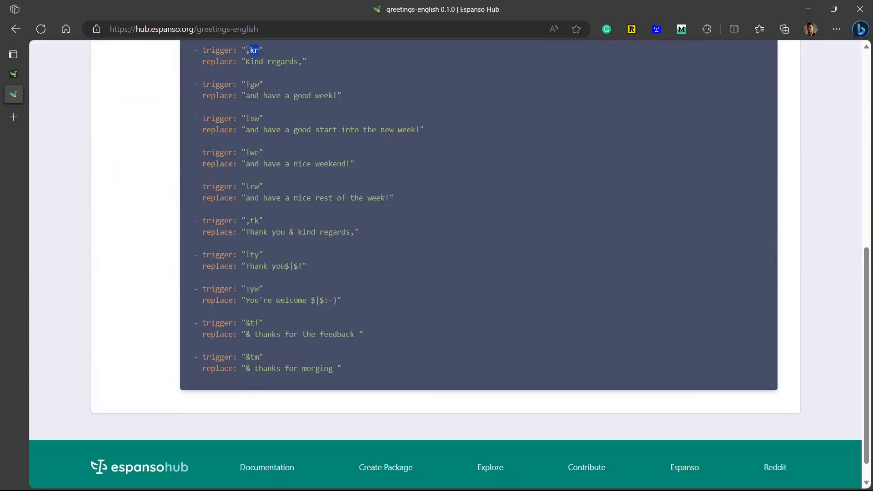
pyautogui.moveTo(243, 357); pyautogui.dragTo(260, 357)
# - Type &tm in the address bar to test its expansion to '& thanks for merging'
pyautogui.click(334, 29)
pyautogui.write('&tm')
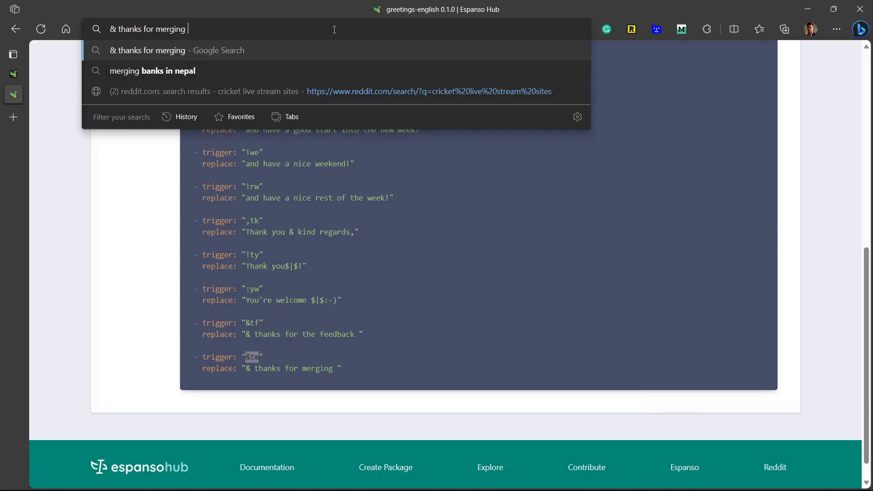
pyautogui.click(438, 350)
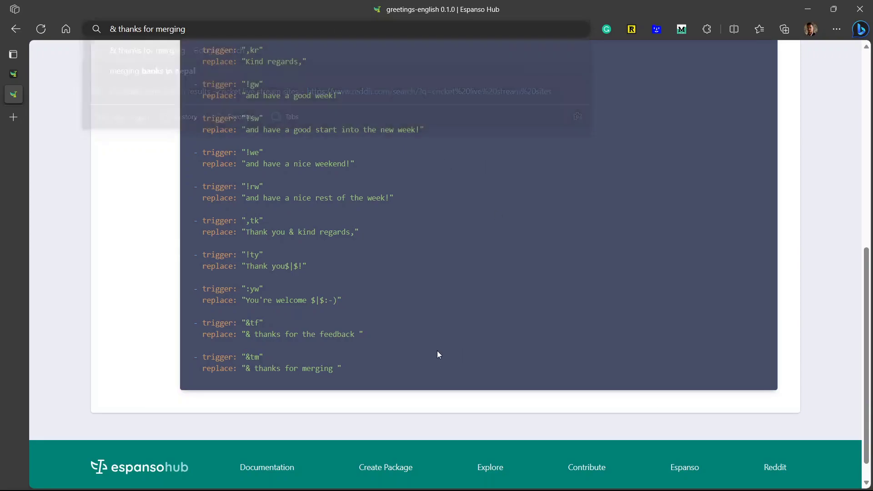
pyautogui.moveTo(394, 371); pyautogui.dragTo(215, 101)
pyautogui.press('Home')
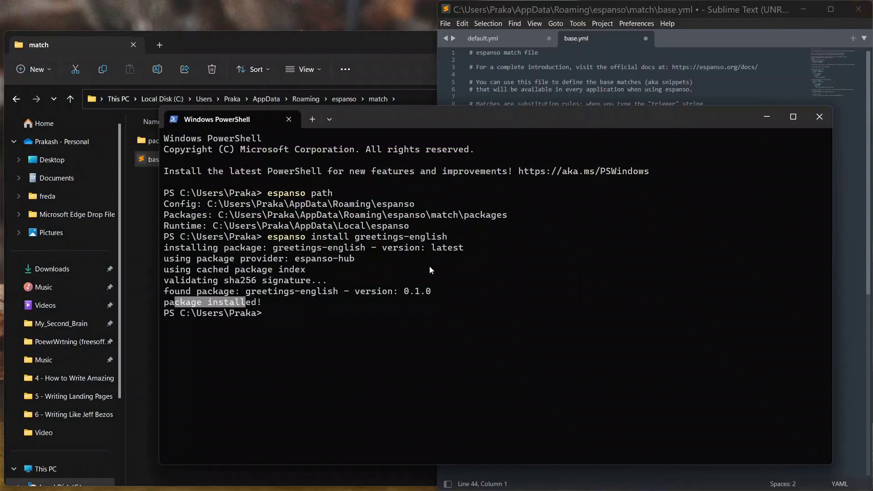
# - Close PowerShell and File Explorer, leaving base.yml open in Sublime Text
pyautogui.click(820, 117)
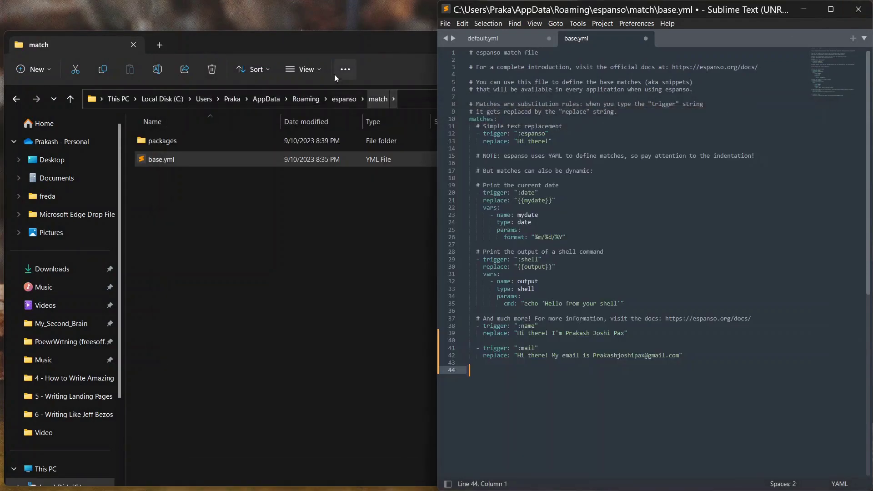
pyautogui.click(364, 47)
pyautogui.click(703, 46)
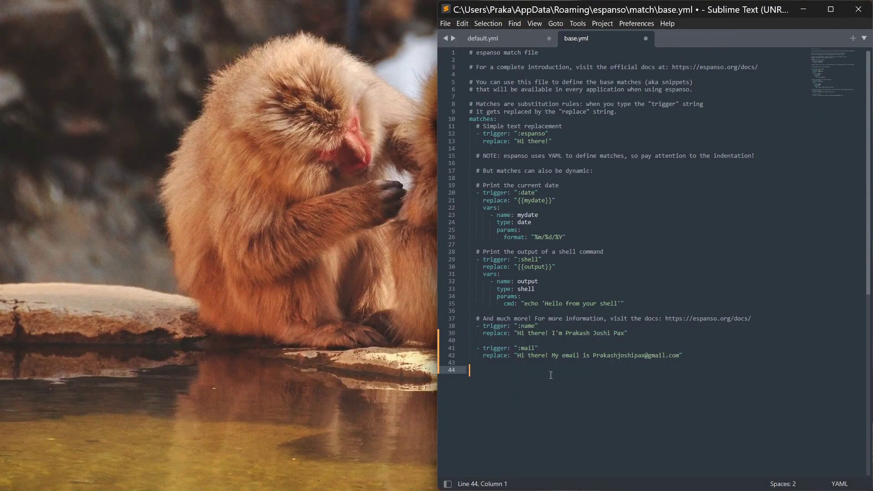